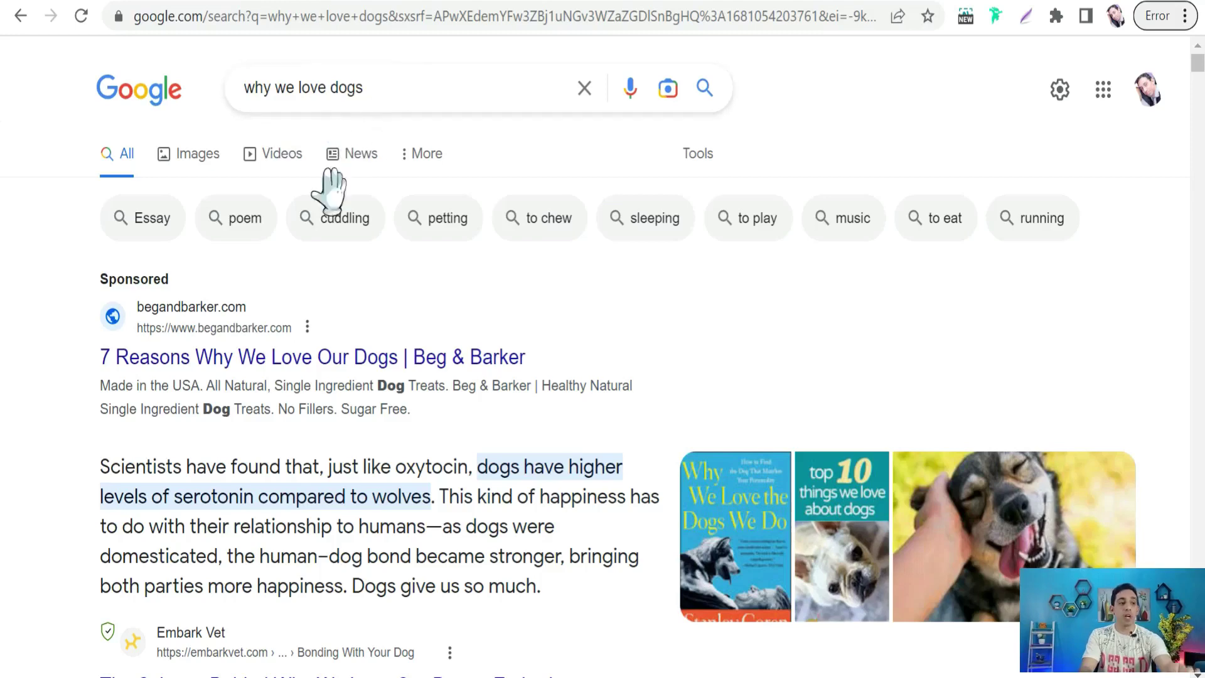
Scroll through the 'why we love dogs' Google results and bring up the SummerEyes store listing
scroll(207, 342, down, 5)
scroll(211, 332, down, 3)
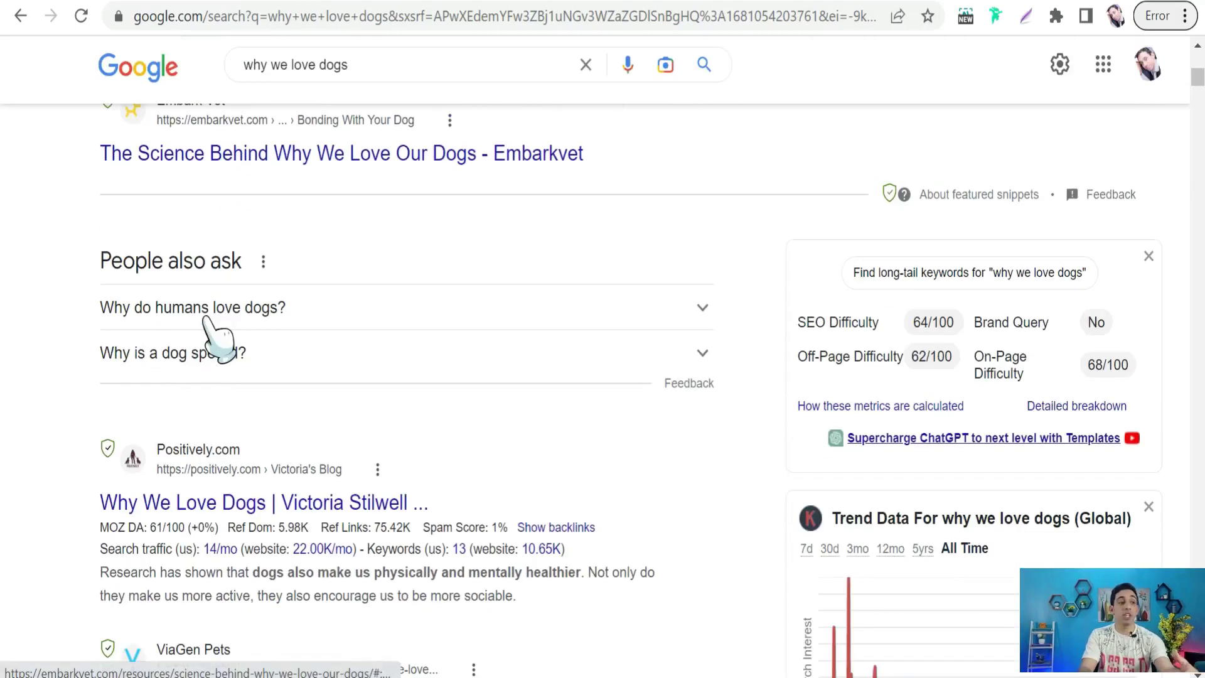
scroll(194, 344, down, 3)
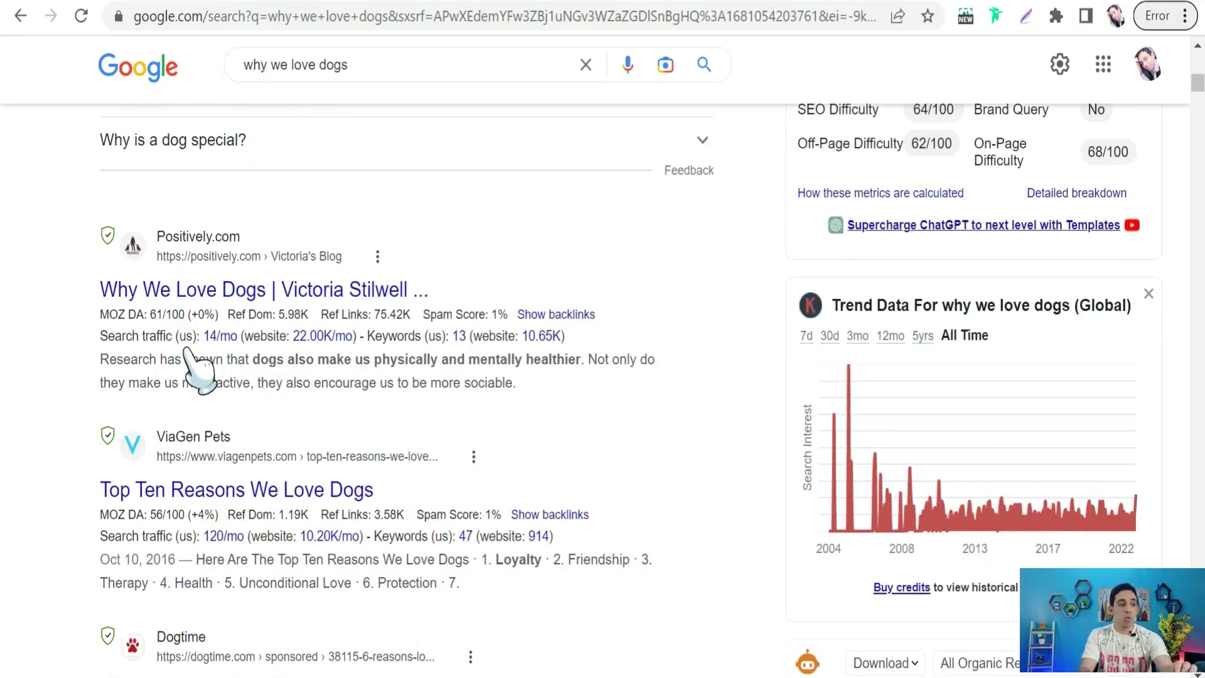
scroll(195, 364, down, 2)
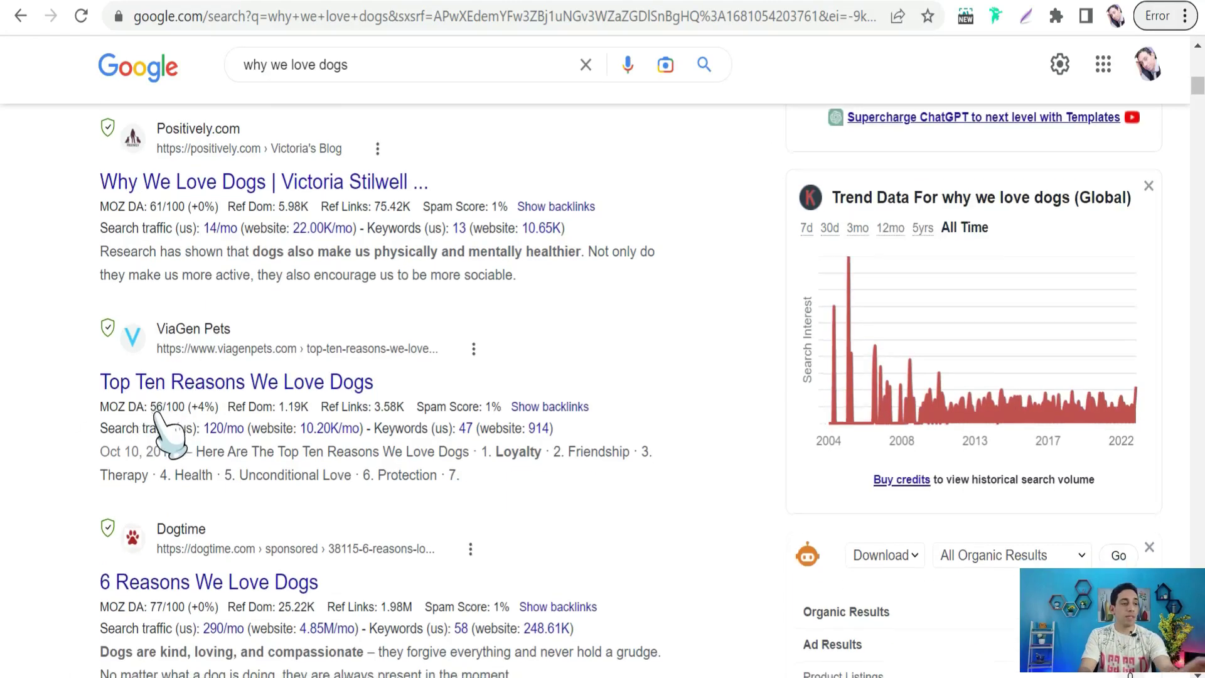
scroll(144, 426, down, 5)
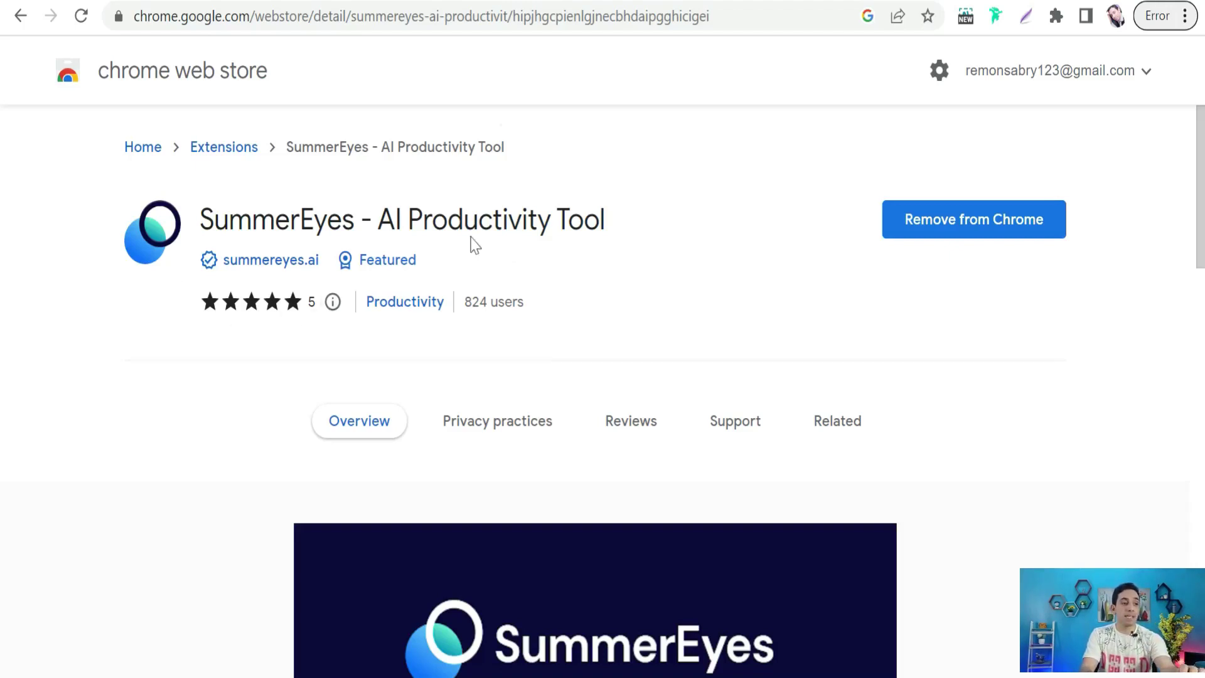
mouse_move(360, 254)
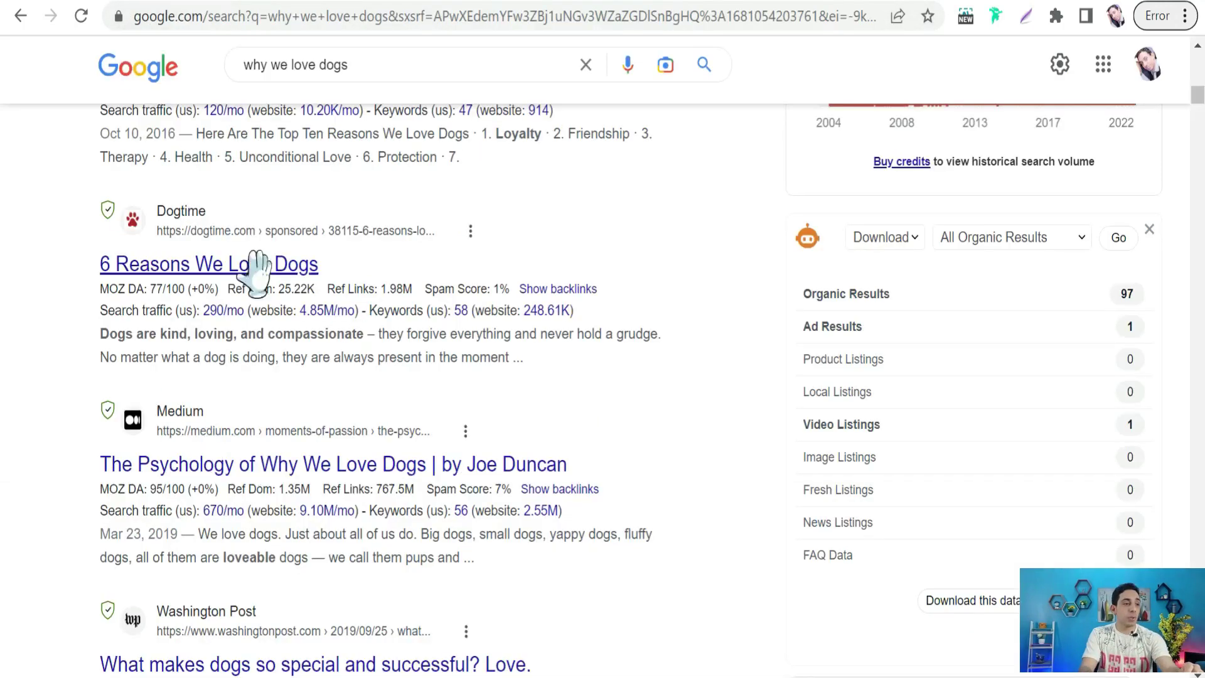
Scroll the dog results down to Let's Pawty's 'Why humans love dogs so much!' and open it
scroll(255, 264, down, 3)
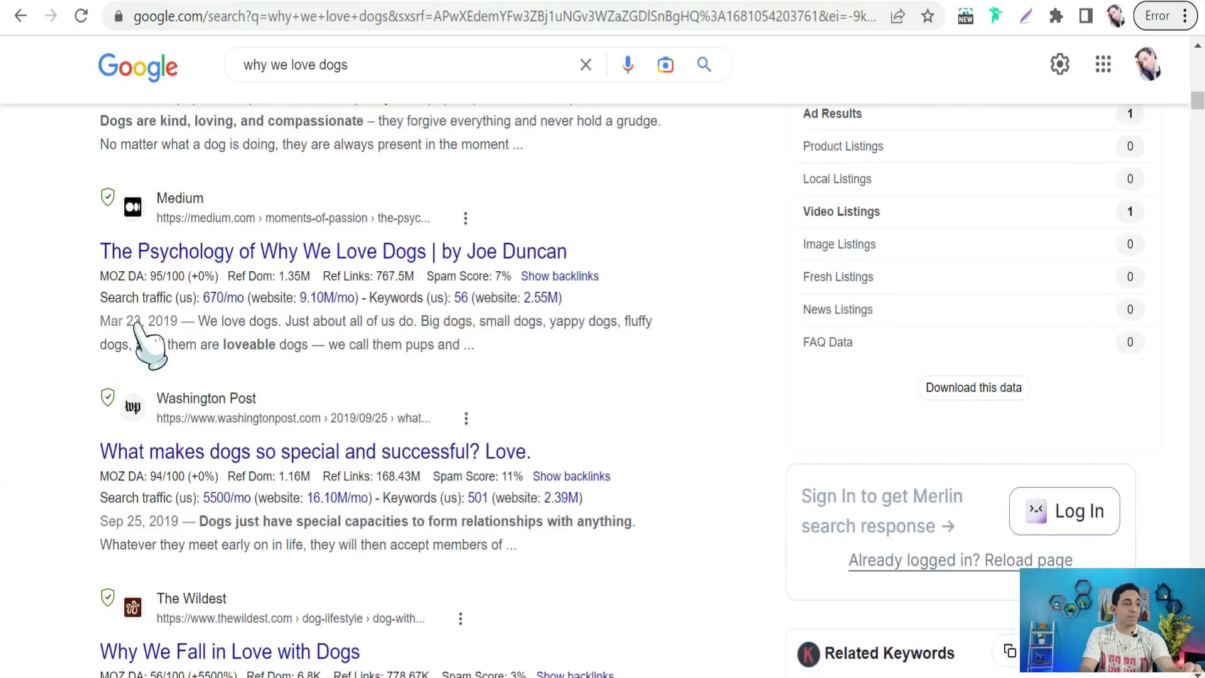
scroll(167, 323, up, 6)
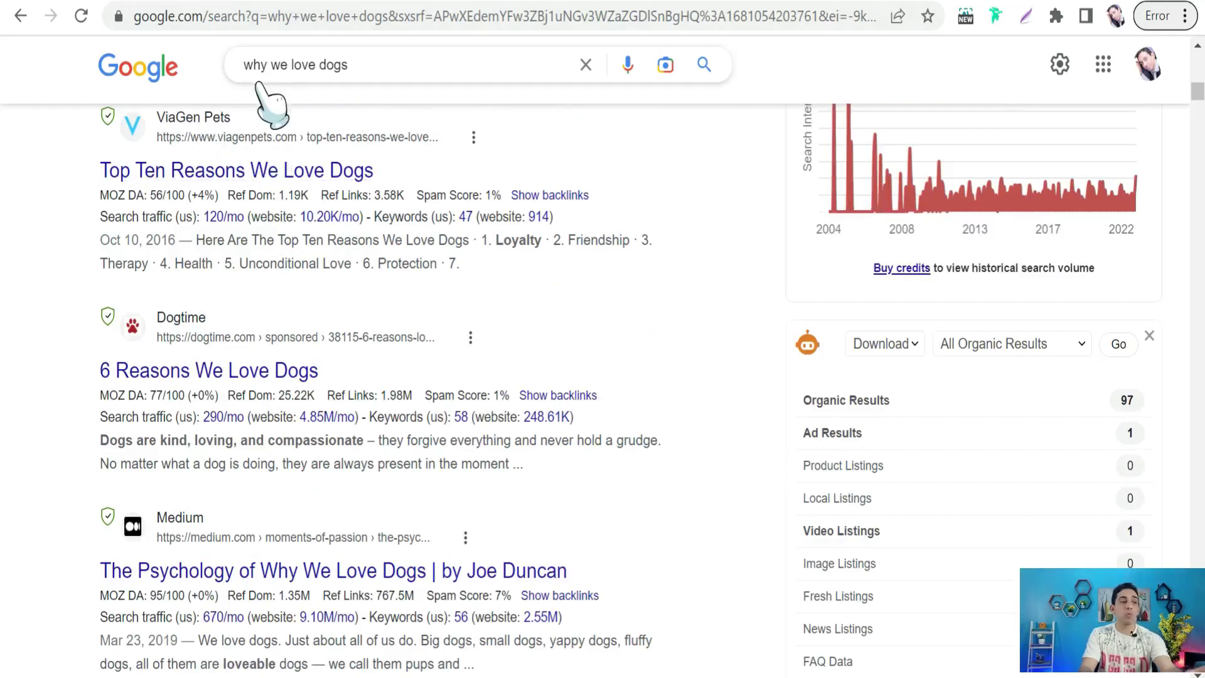
scroll(237, 336, down, 10)
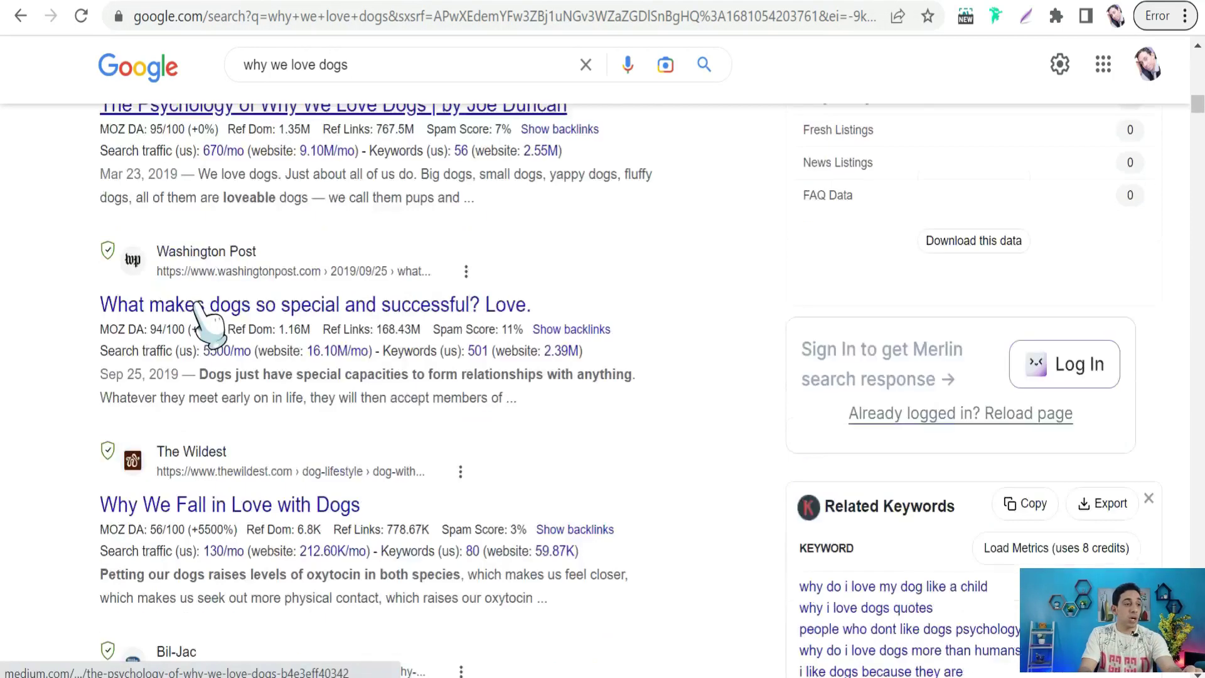
scroll(228, 398, down, 5)
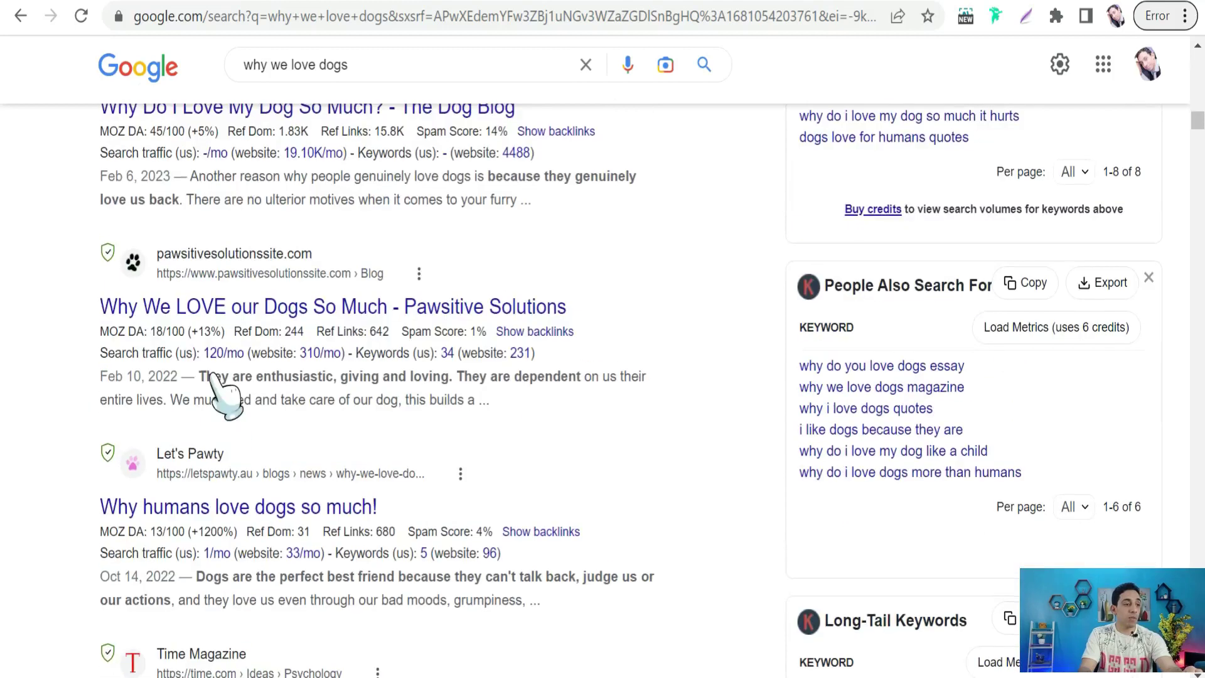
scroll(238, 377, down, 6)
scroll(88, 352, up, 2)
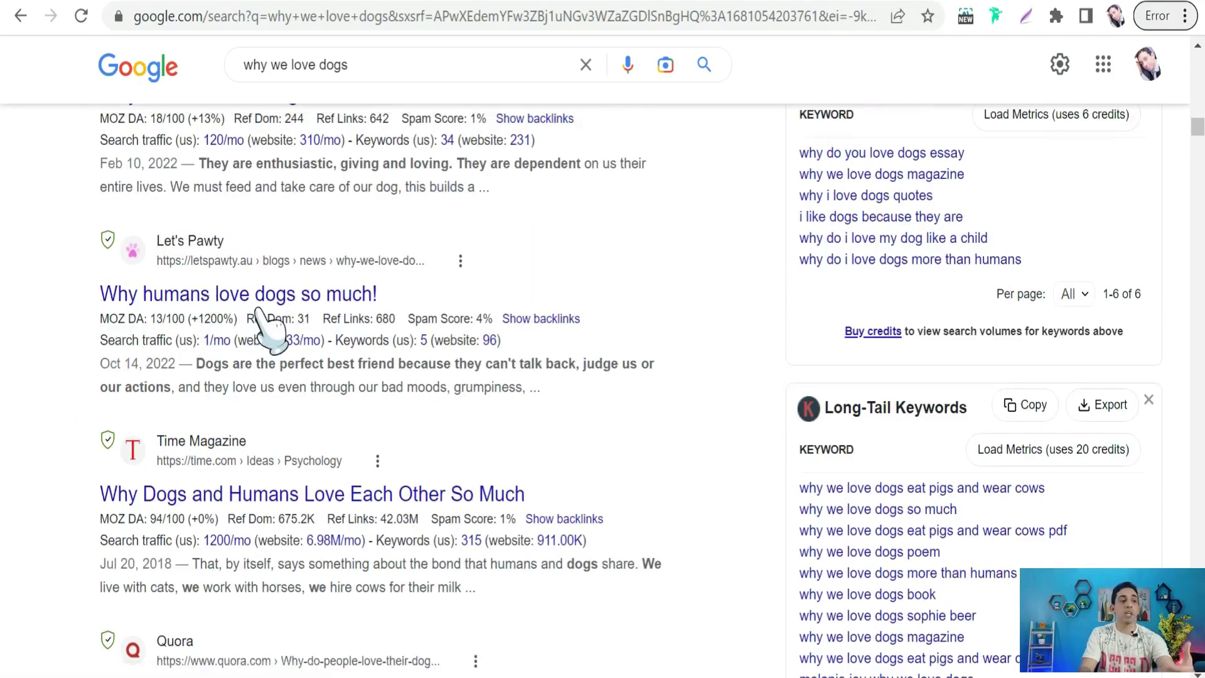
click(175, 299)
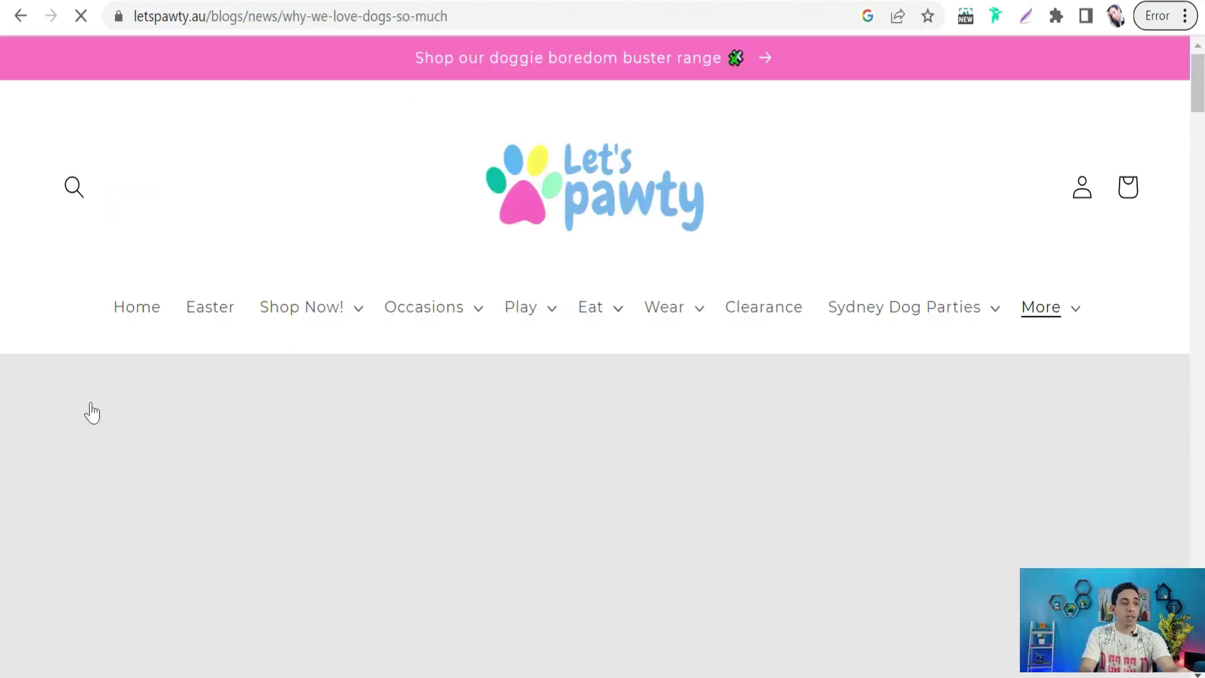
Scroll the Let's Pawty article and ask SummerEyes to 'Summarize this for me'
scroll(312, 554, down, 3)
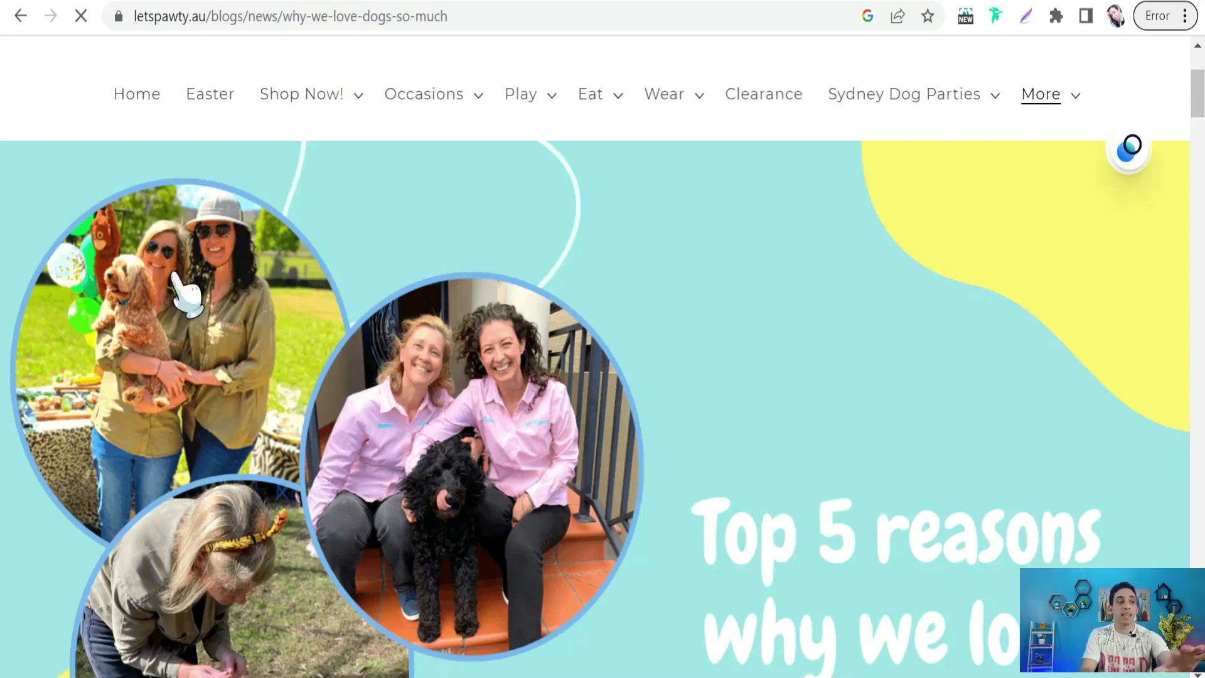
scroll(276, 411, down, 5)
scroll(276, 411, down, 4)
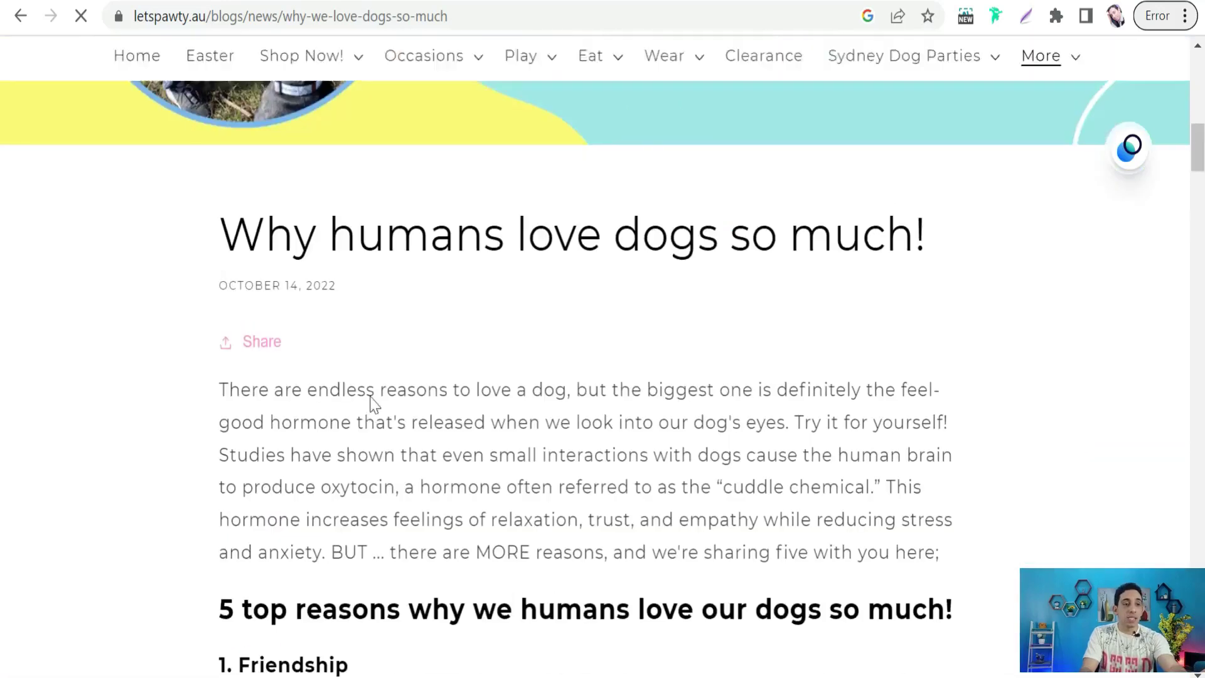
scroll(371, 404, up, 5)
mouse_move(1130, 136)
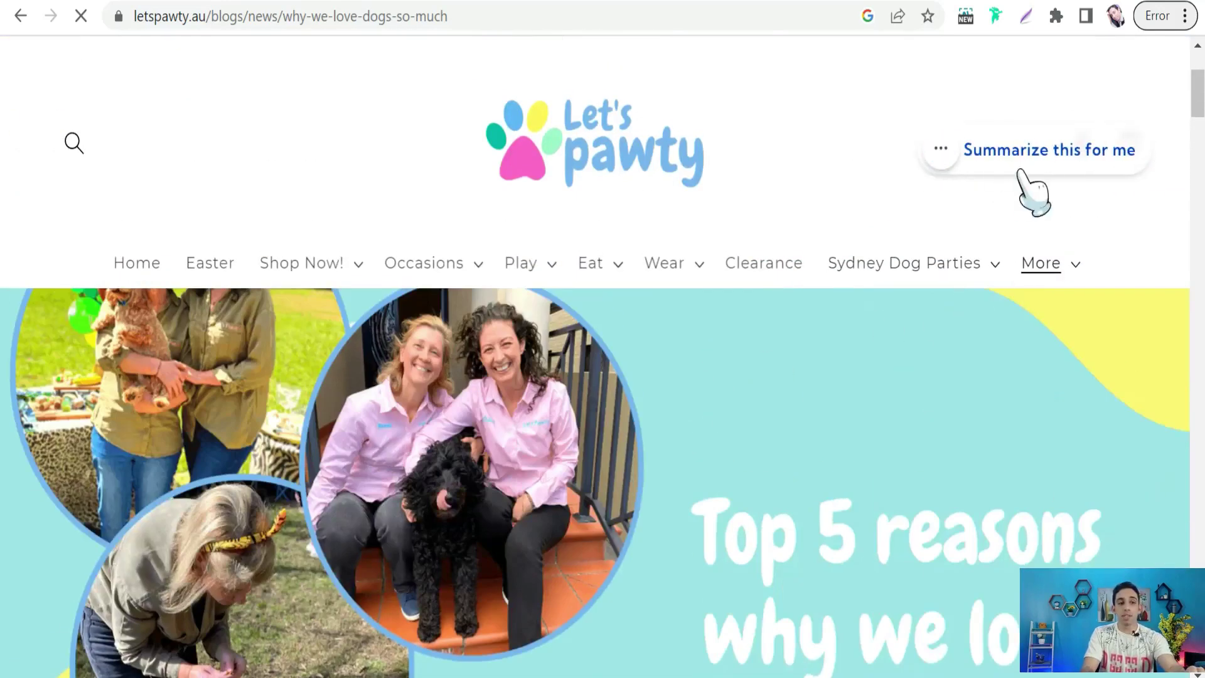
click(1013, 159)
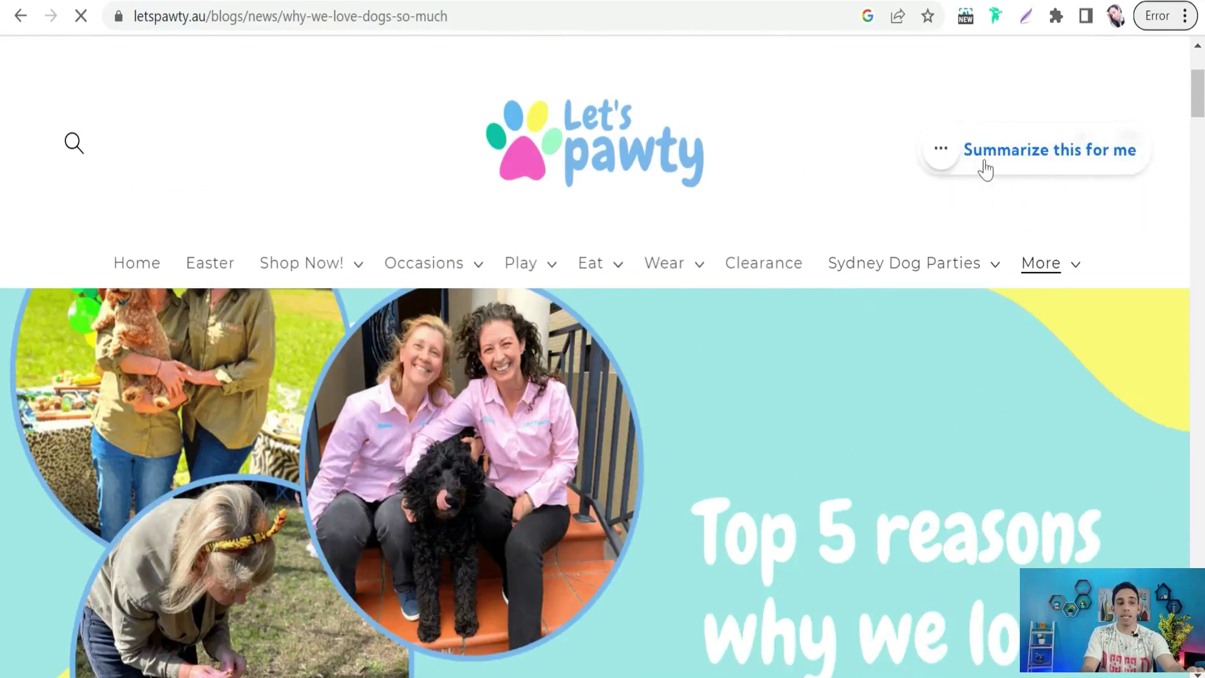
scroll(979, 164, down, 1)
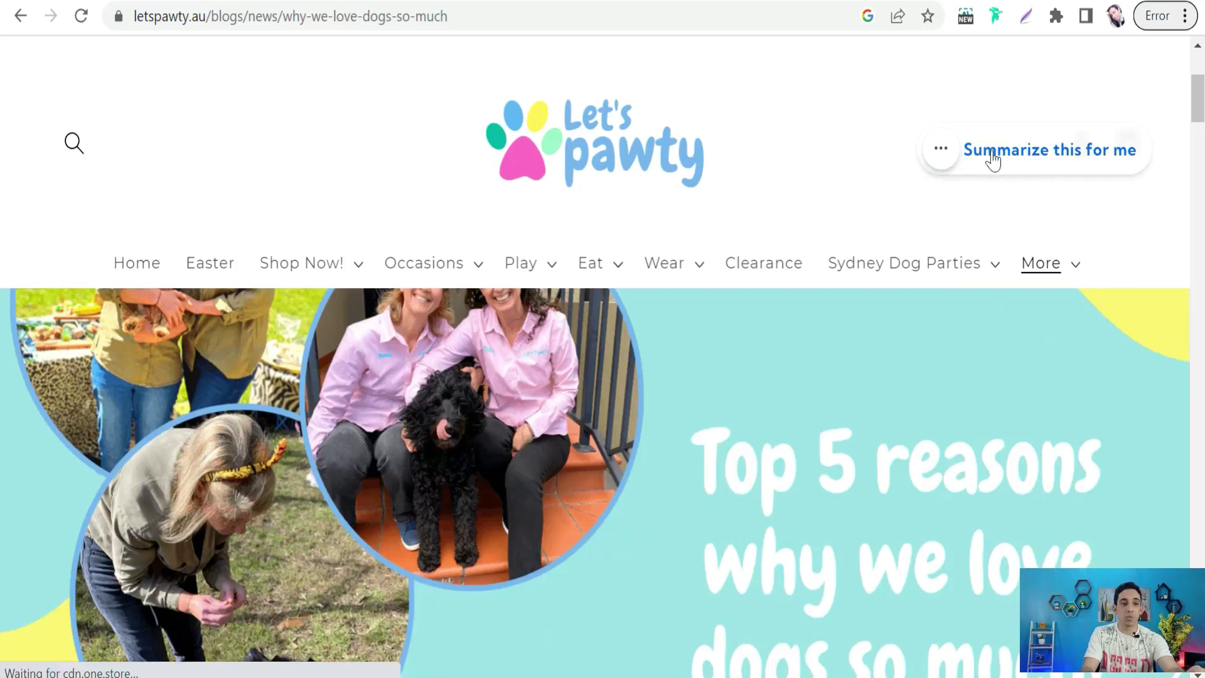
click(994, 160)
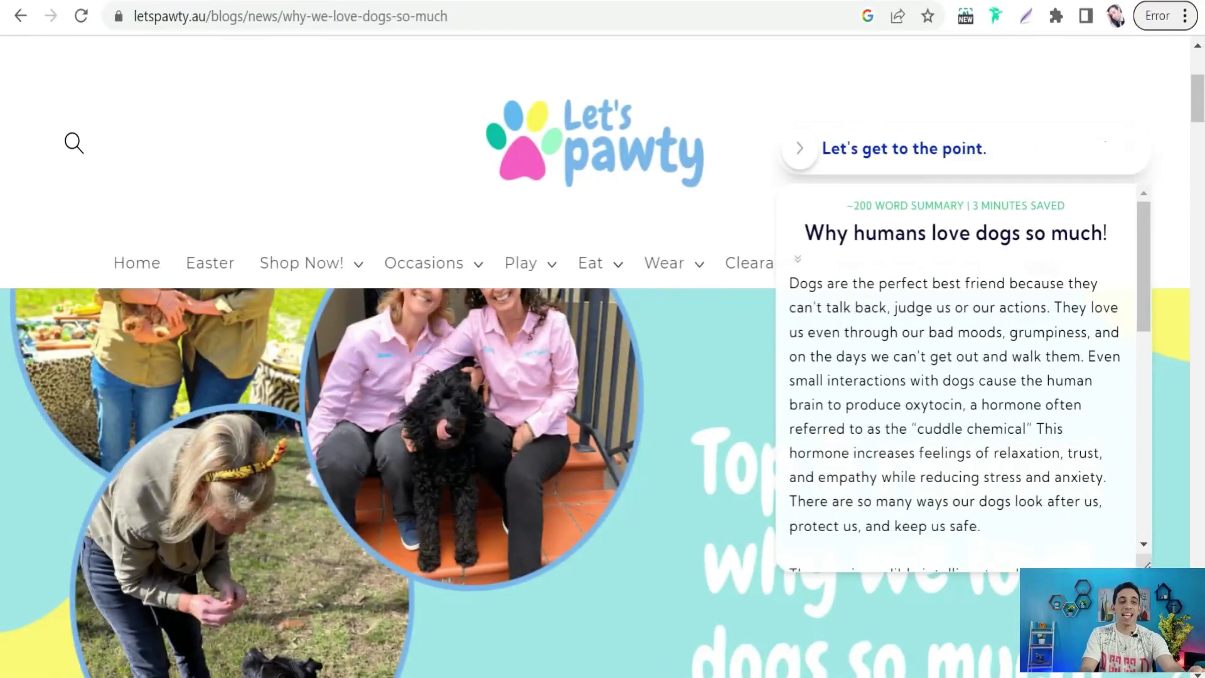
Scroll through the ~200-word SummerEyes summary of the dog article
scroll(960, 402, down, 2)
scroll(960, 401, up, 2)
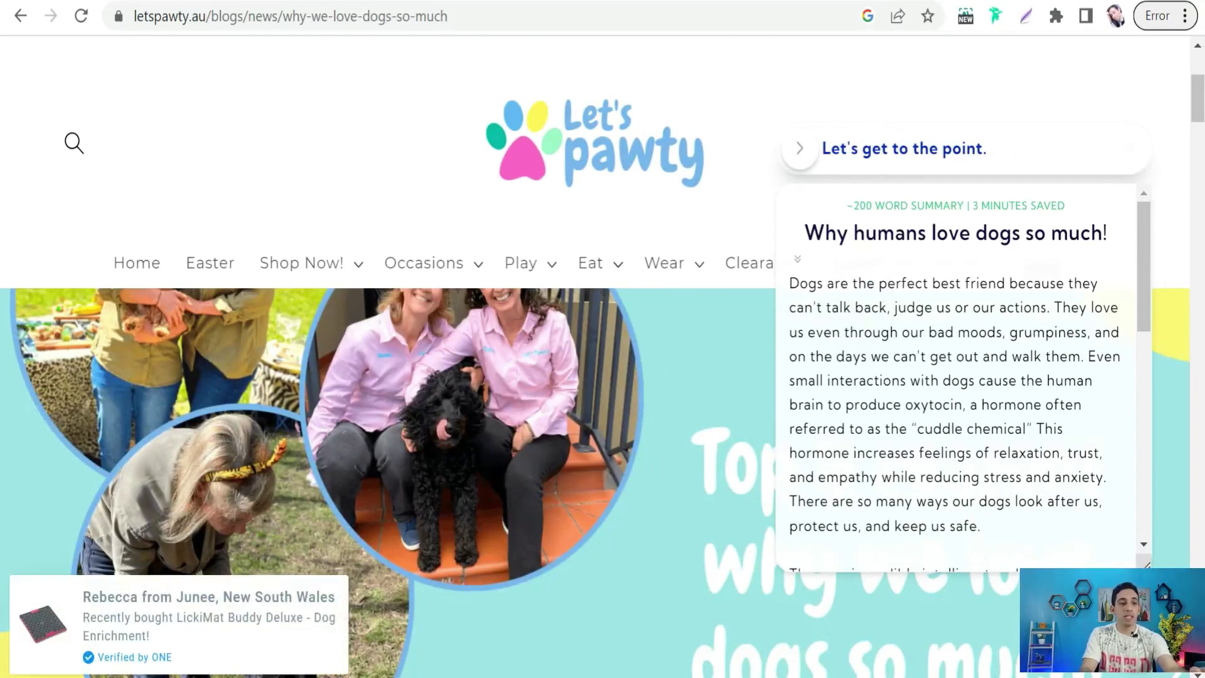
scroll(867, 301, down, 6)
scroll(895, 409, down, 3)
scroll(896, 408, up, 6)
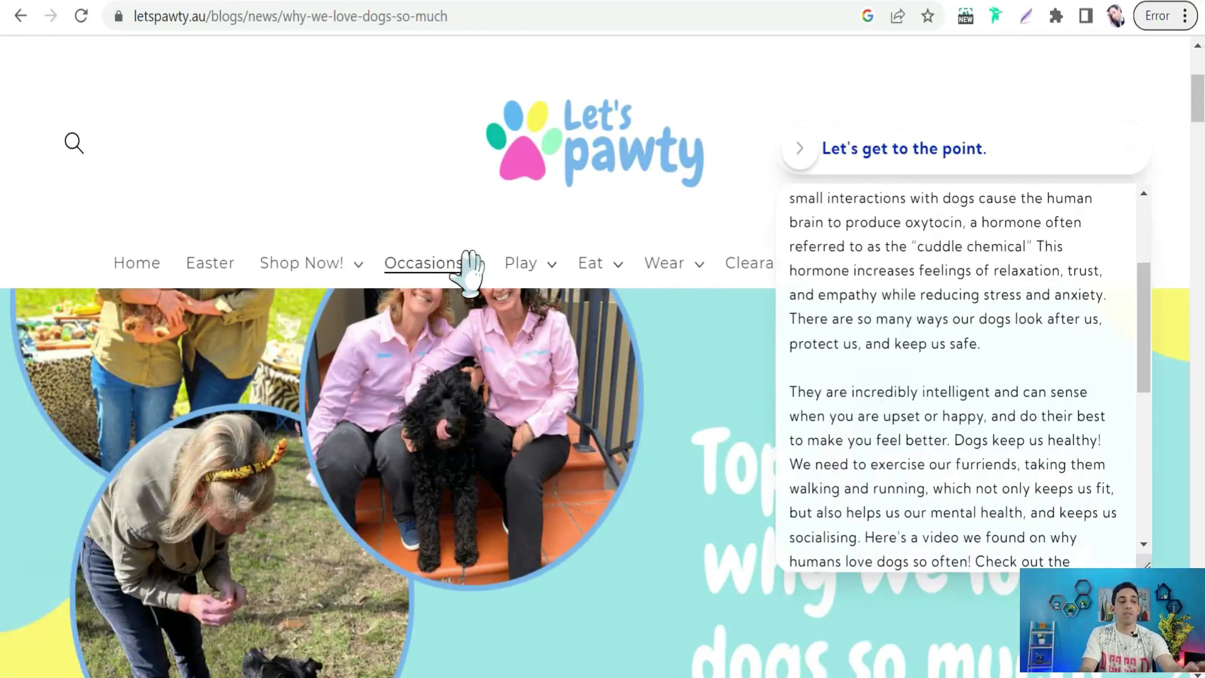
scroll(954, 377, up, 3)
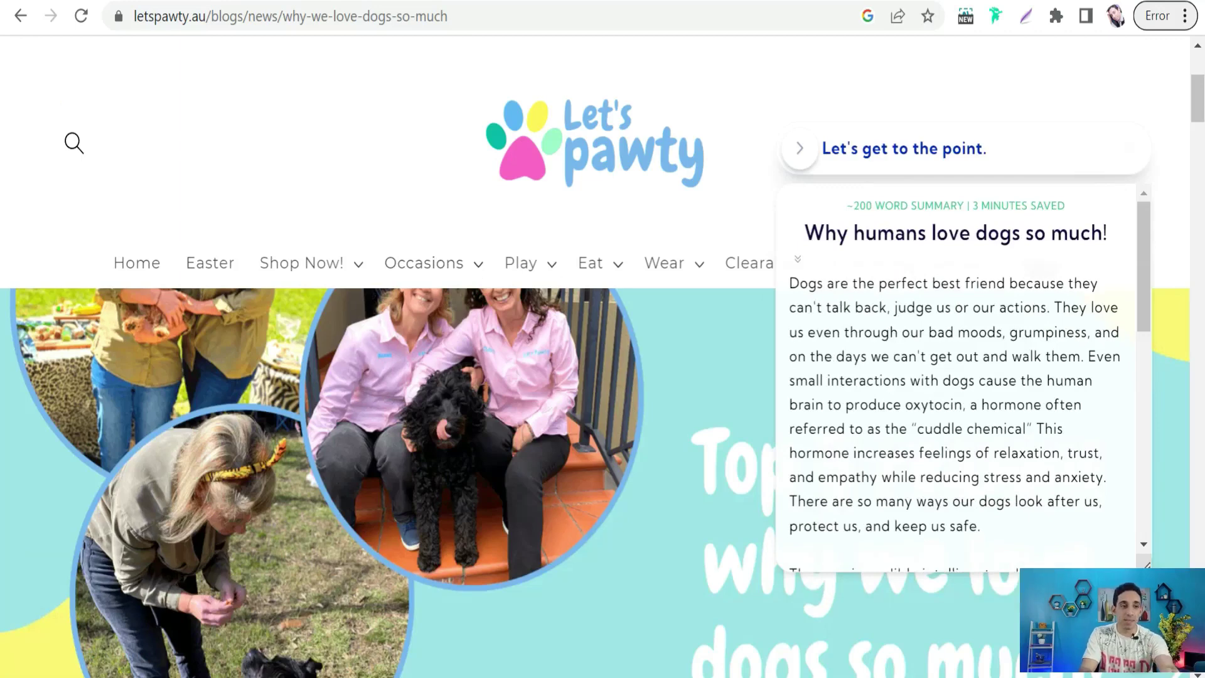
Copy the summary's first paragraph and go to the Split Paragraph Into Sentences page
drag(789, 283, 983, 527)
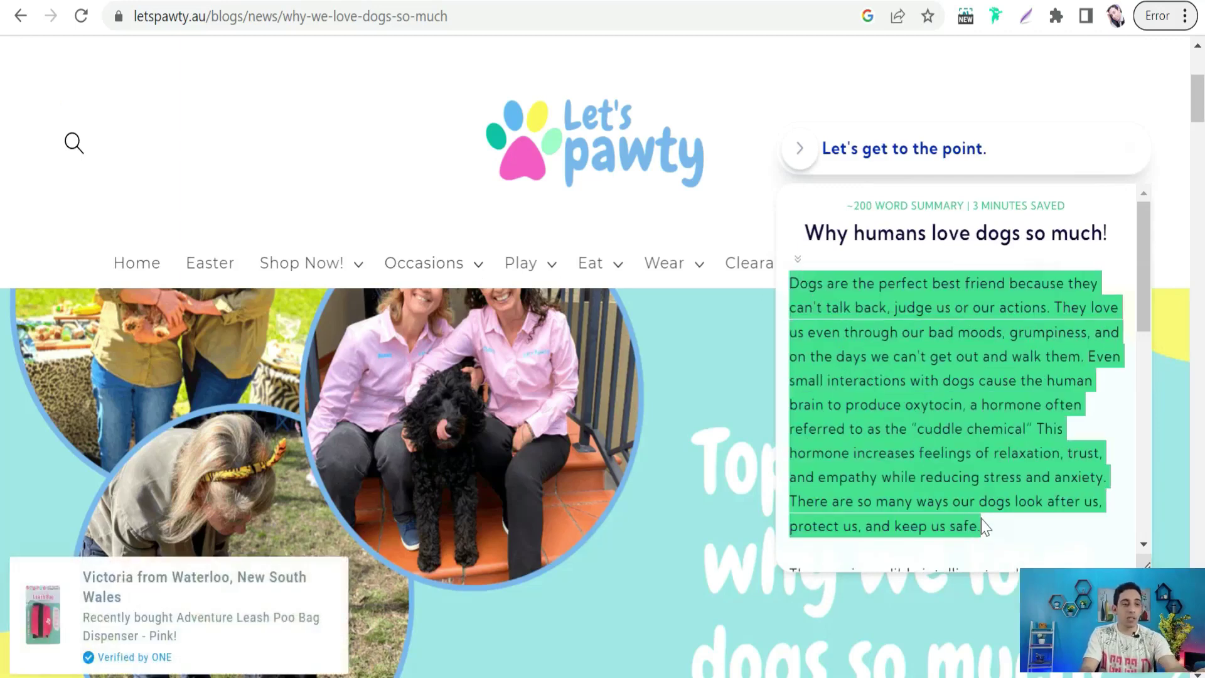
right_click(815, 294)
click(572, 298)
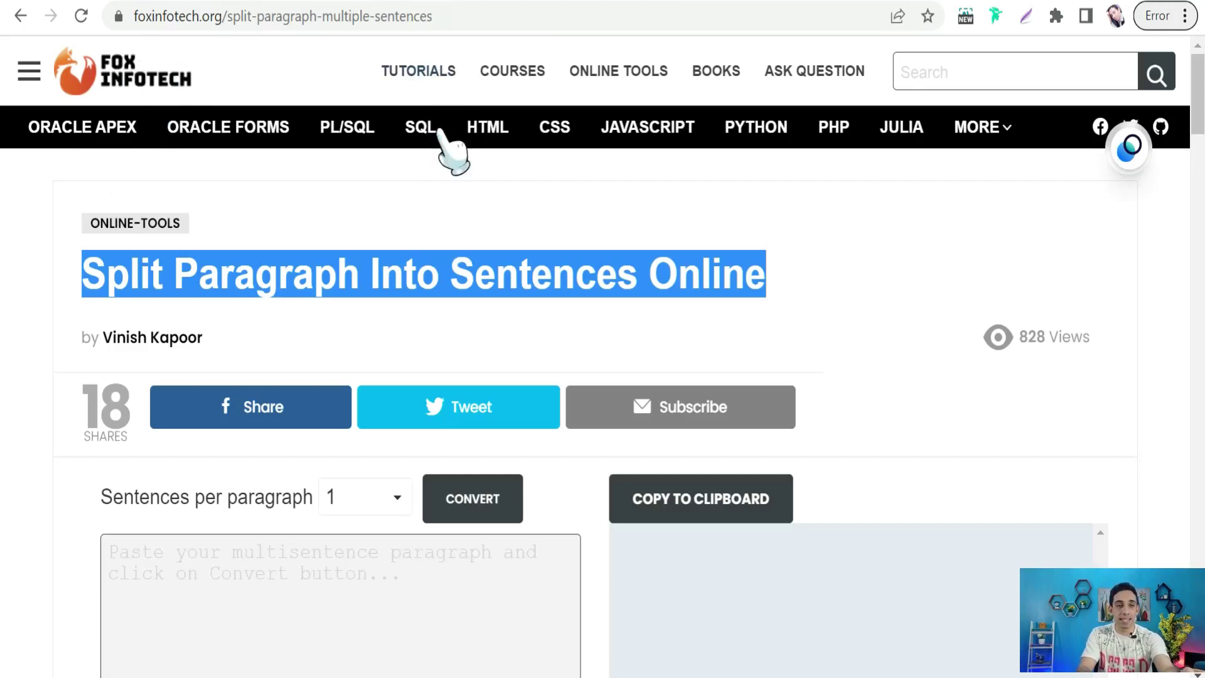
scroll(439, 135, down, 3)
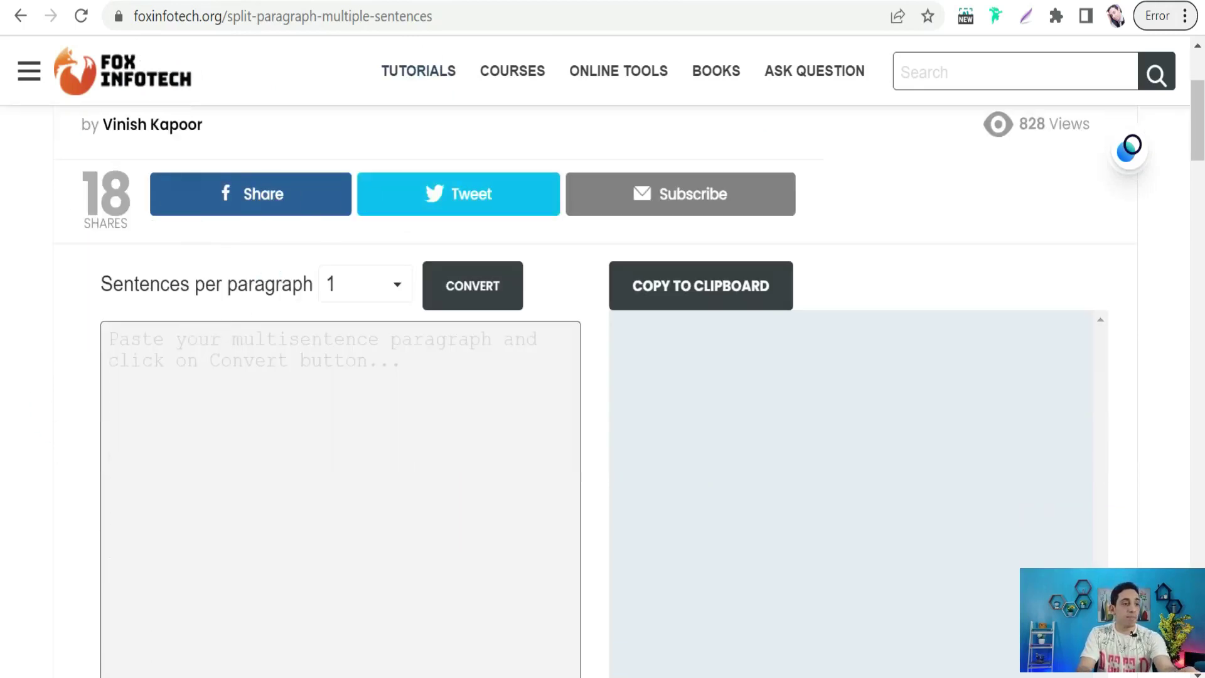
Paste the dog paragraph as plain text and split it into one-sentence paragraphs
right_click(169, 452)
click(221, 463)
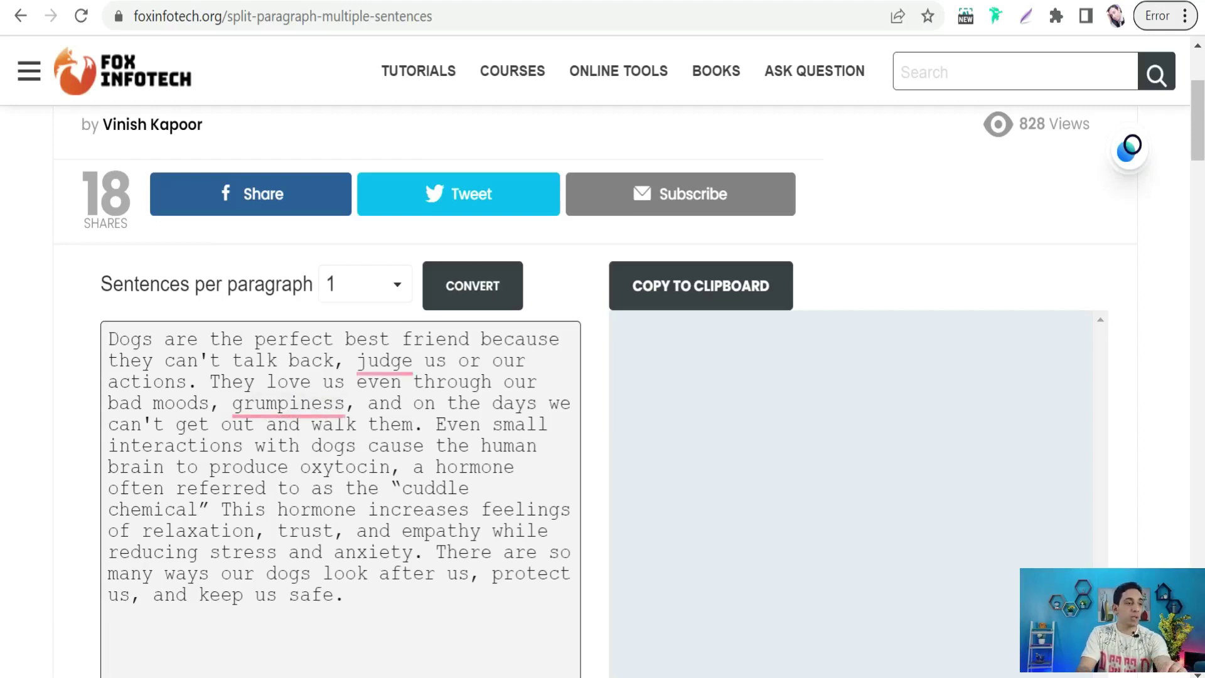
click(477, 292)
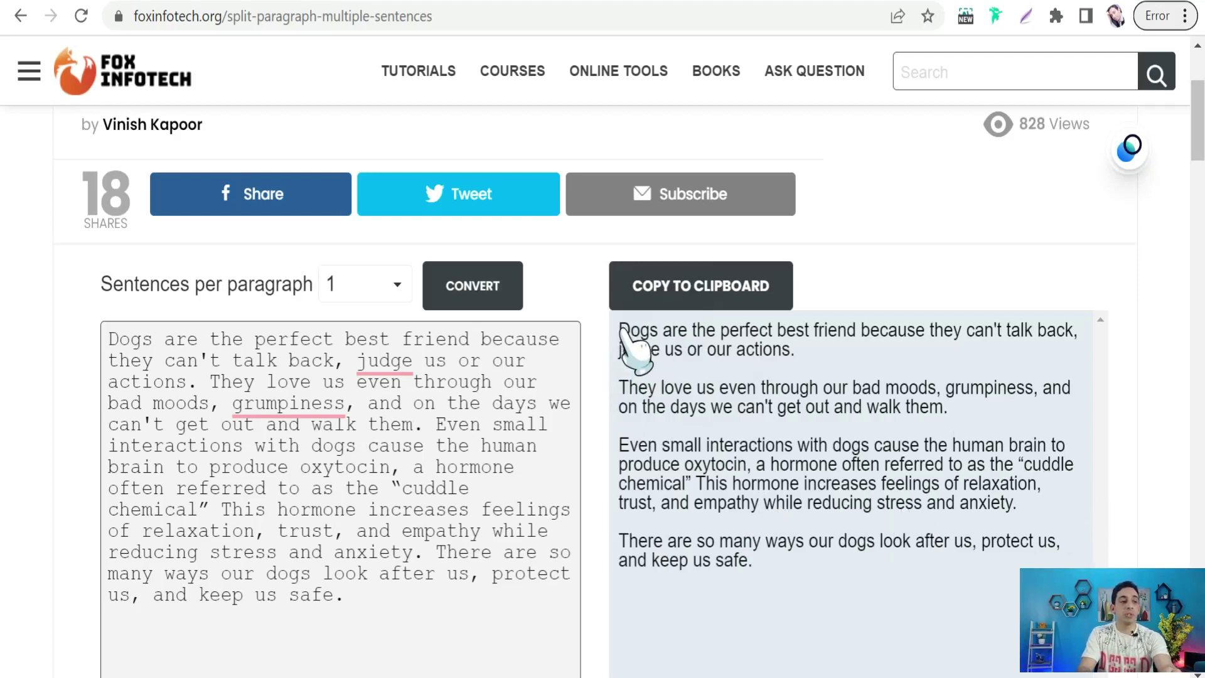
Copy the first three sentences from the split output
drag(621, 327, 821, 502)
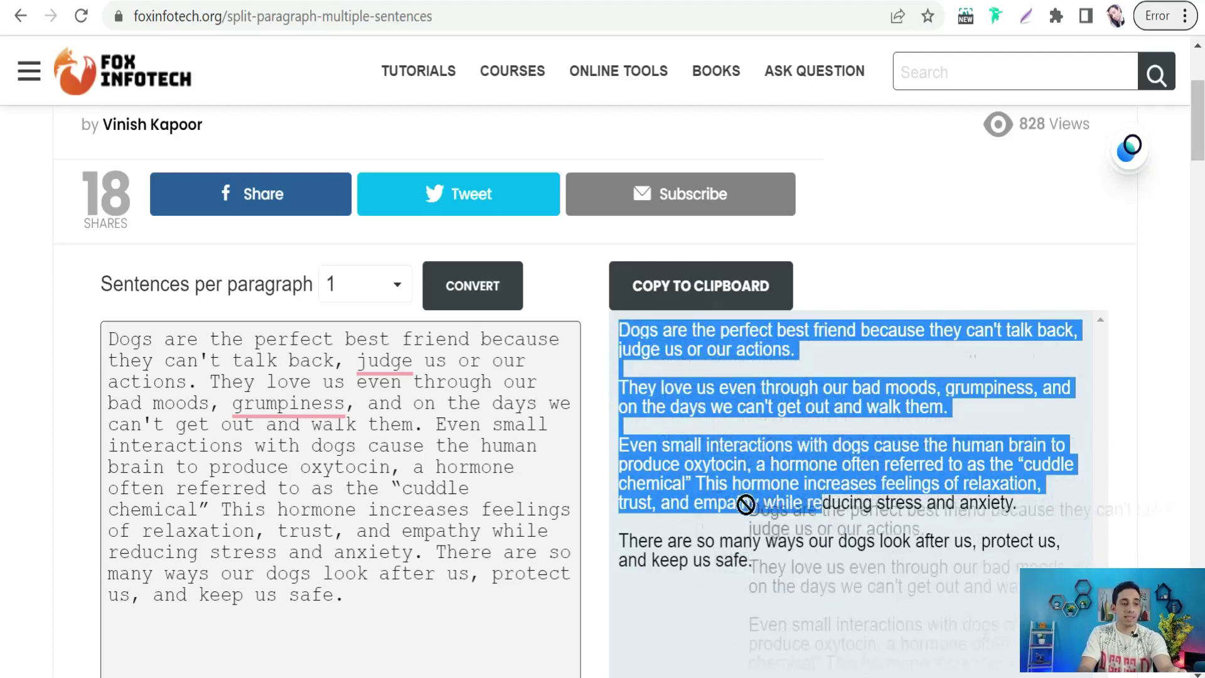
click(641, 346)
drag(678, 379, 697, 488)
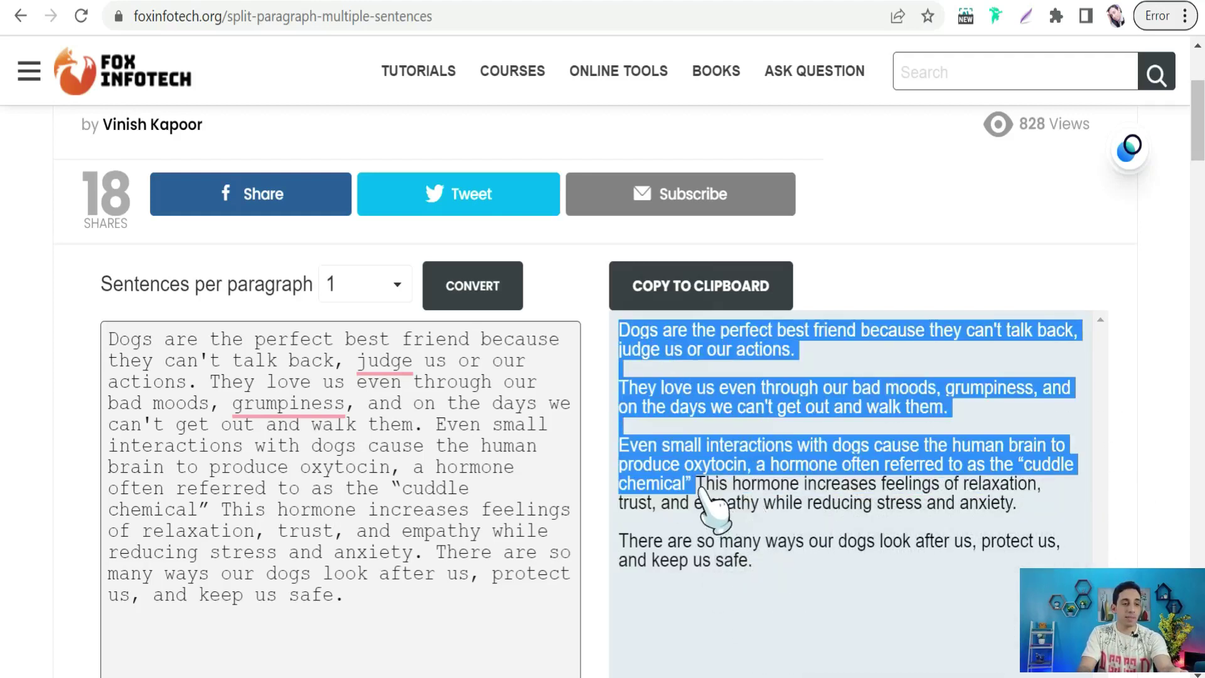
right_click(649, 339)
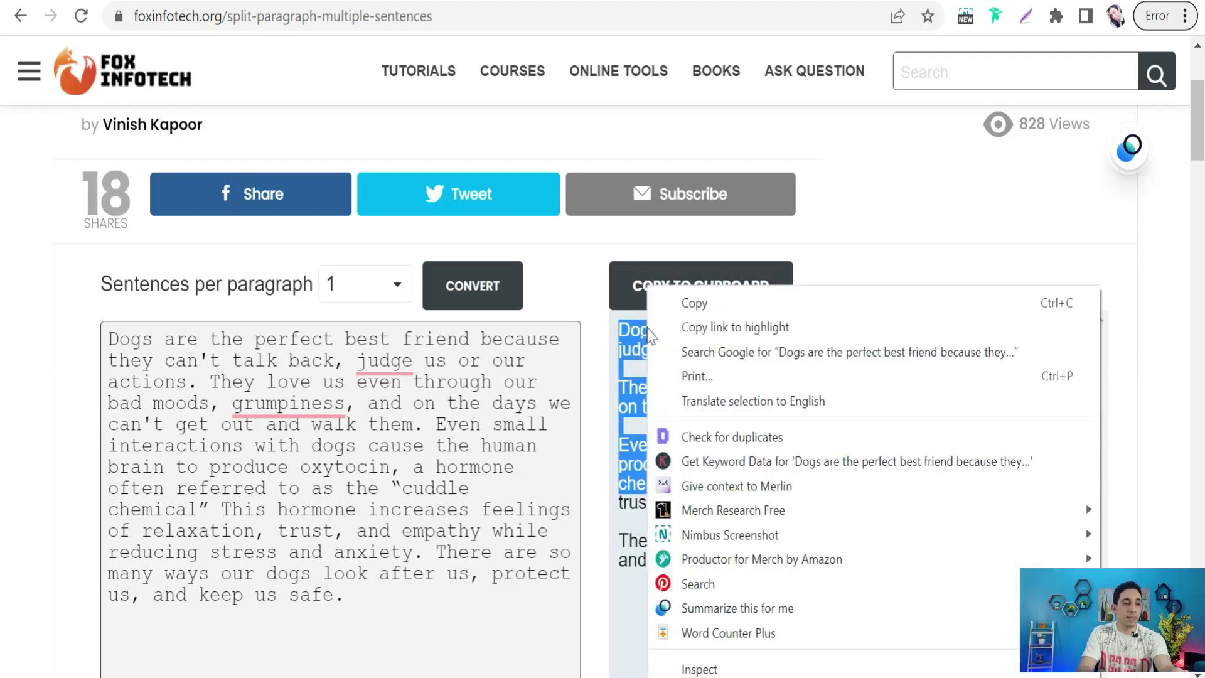
click(676, 306)
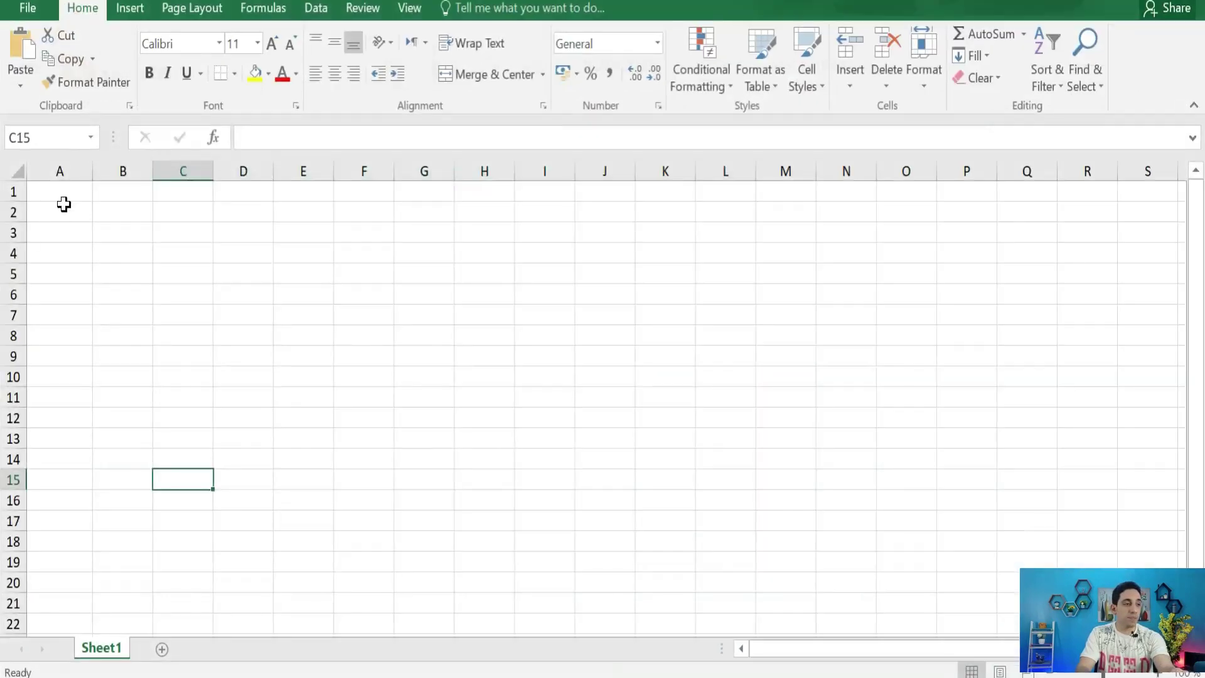
Paste the three dog sentences into A1 keeping source formatting, widening column A to fit
drag(92, 170, 447, 173)
click(67, 192)
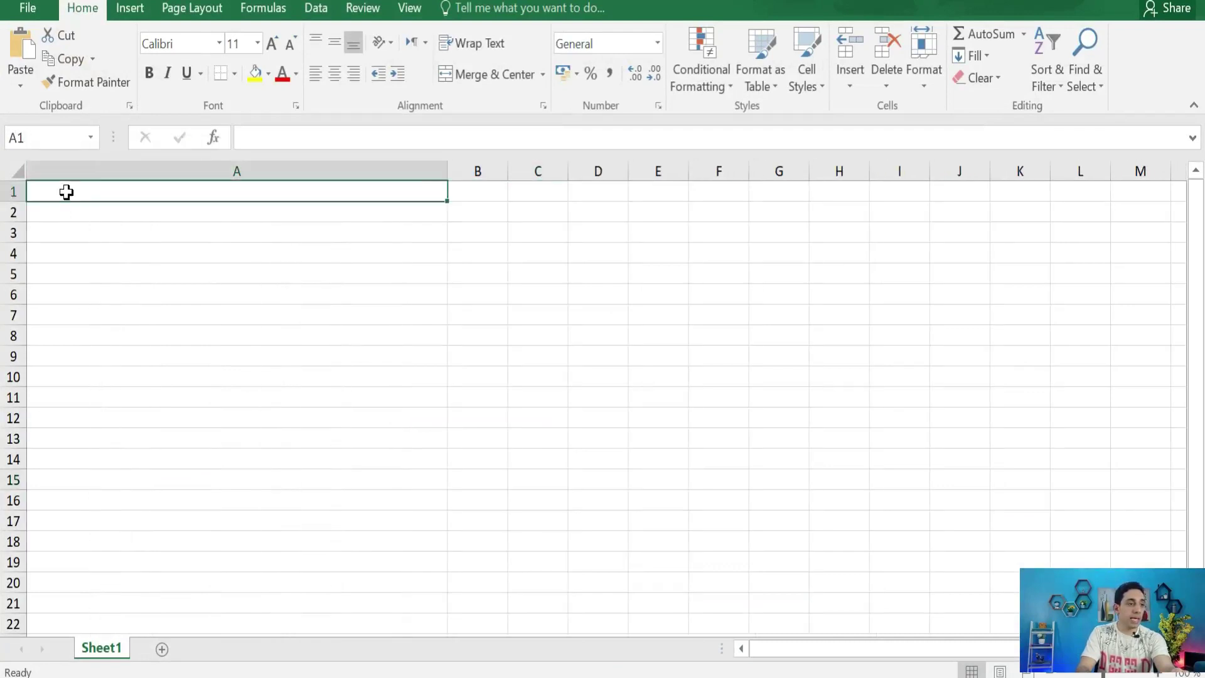
right_click(67, 192)
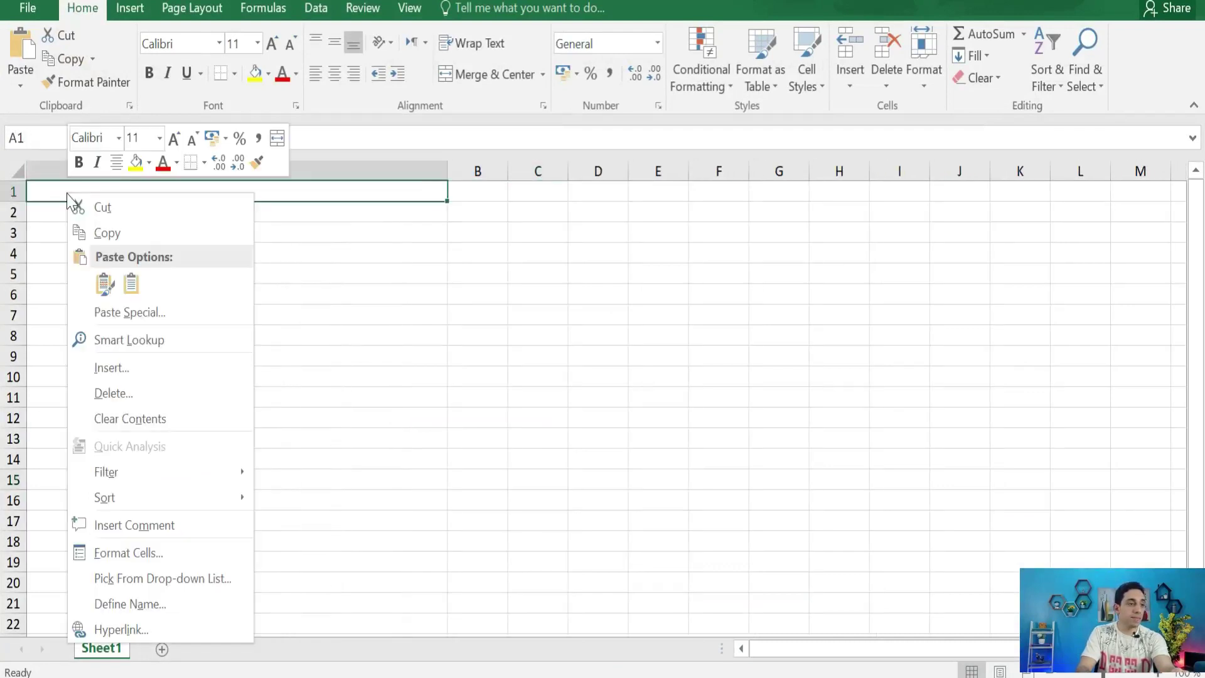
click(104, 286)
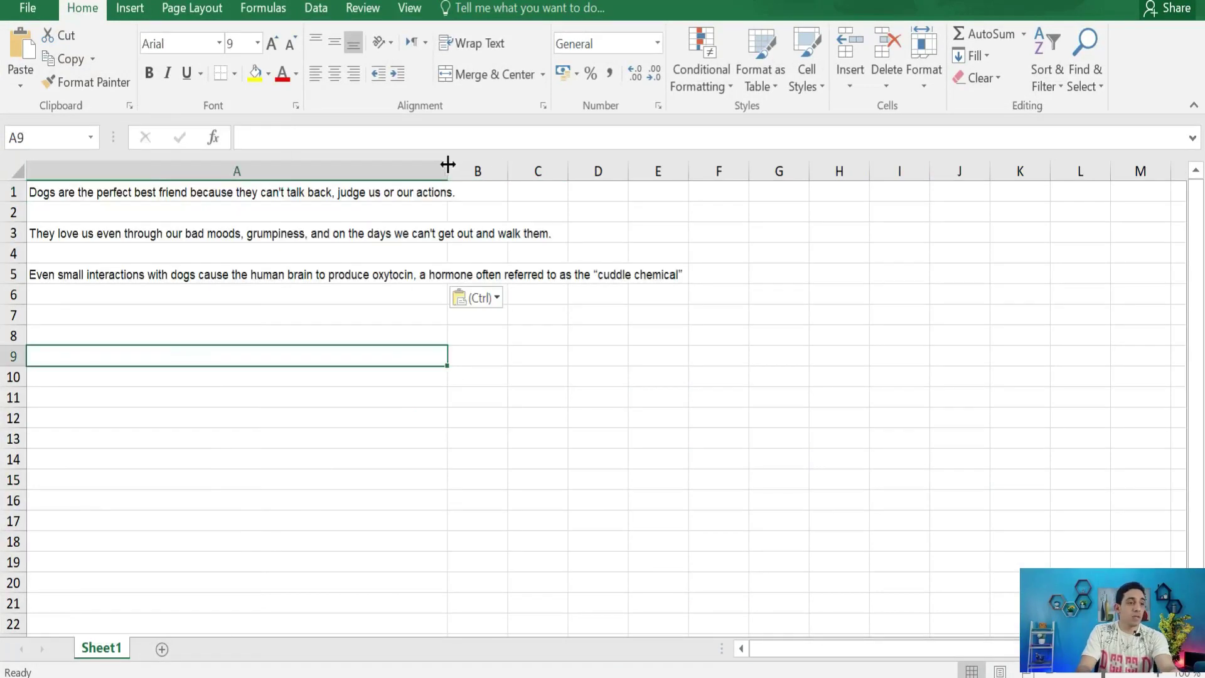
drag(448, 165, 702, 169)
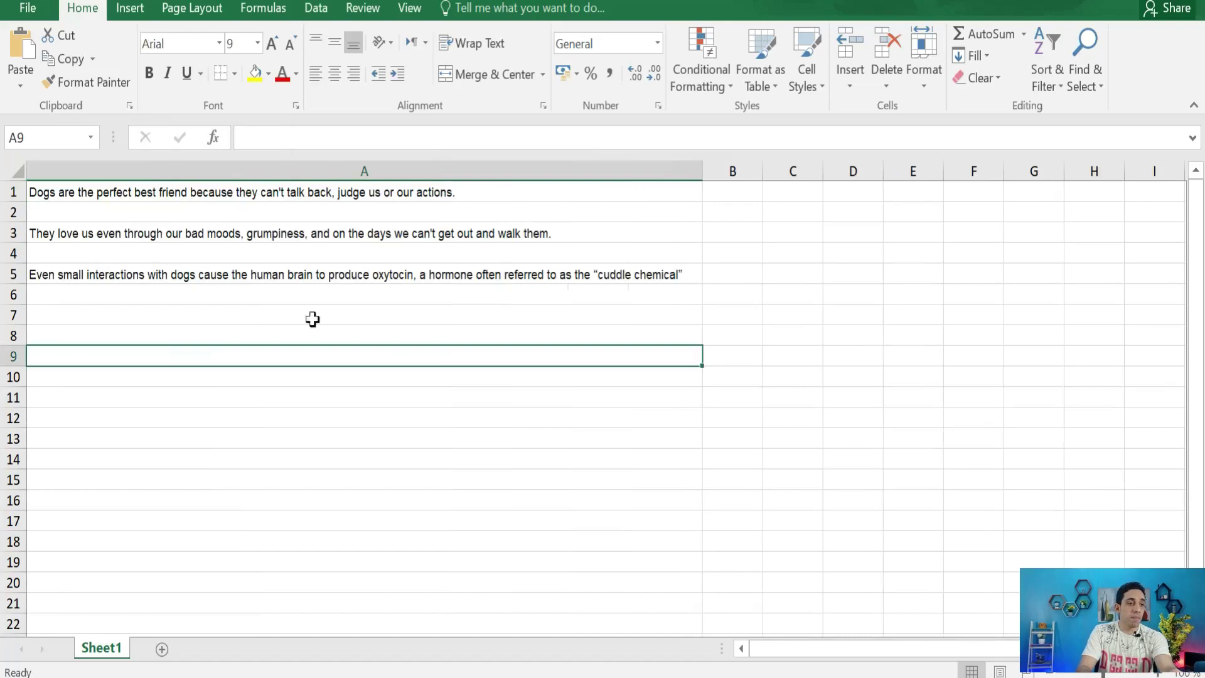
Delete the empty rows 2 and 4 between the dog sentences
click(157, 413)
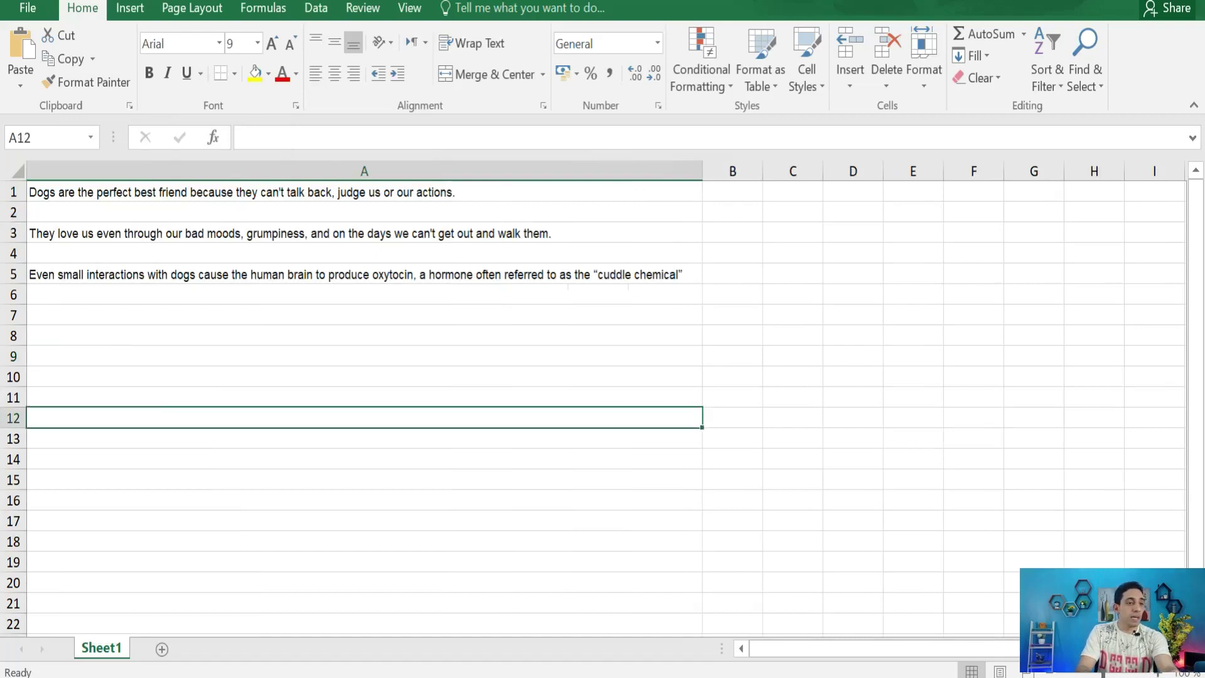
click(16, 210)
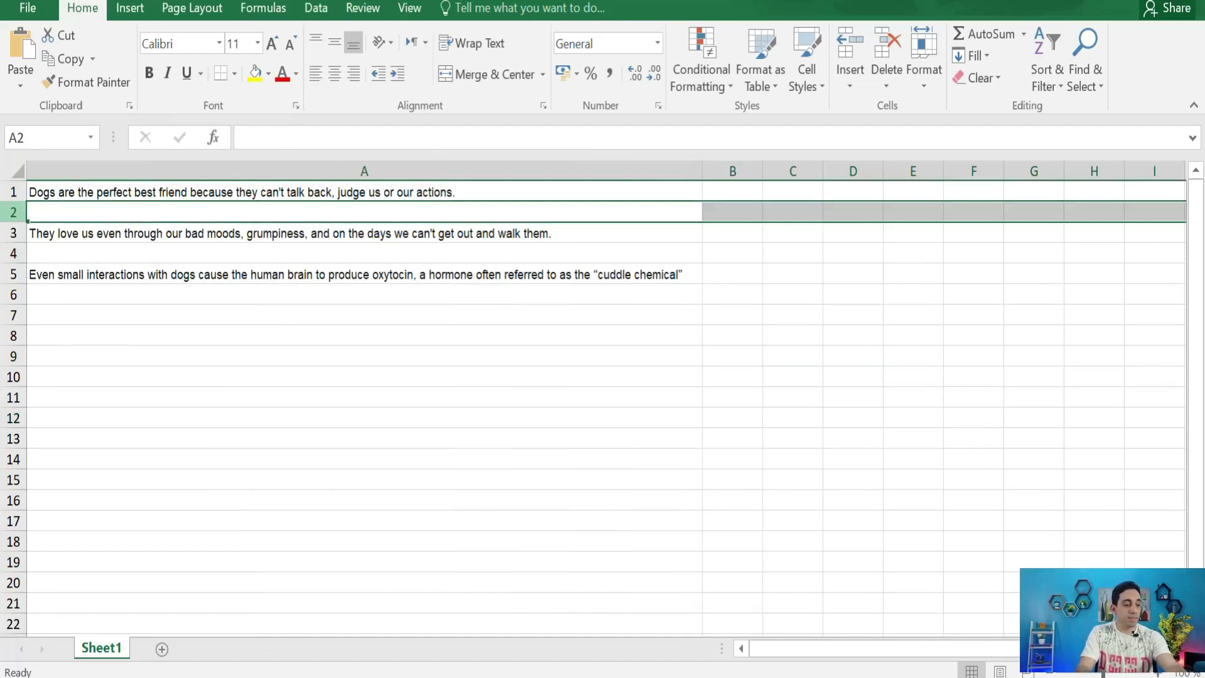
ctrl+click(14, 253)
right_click(19, 253)
click(59, 425)
click(65, 333)
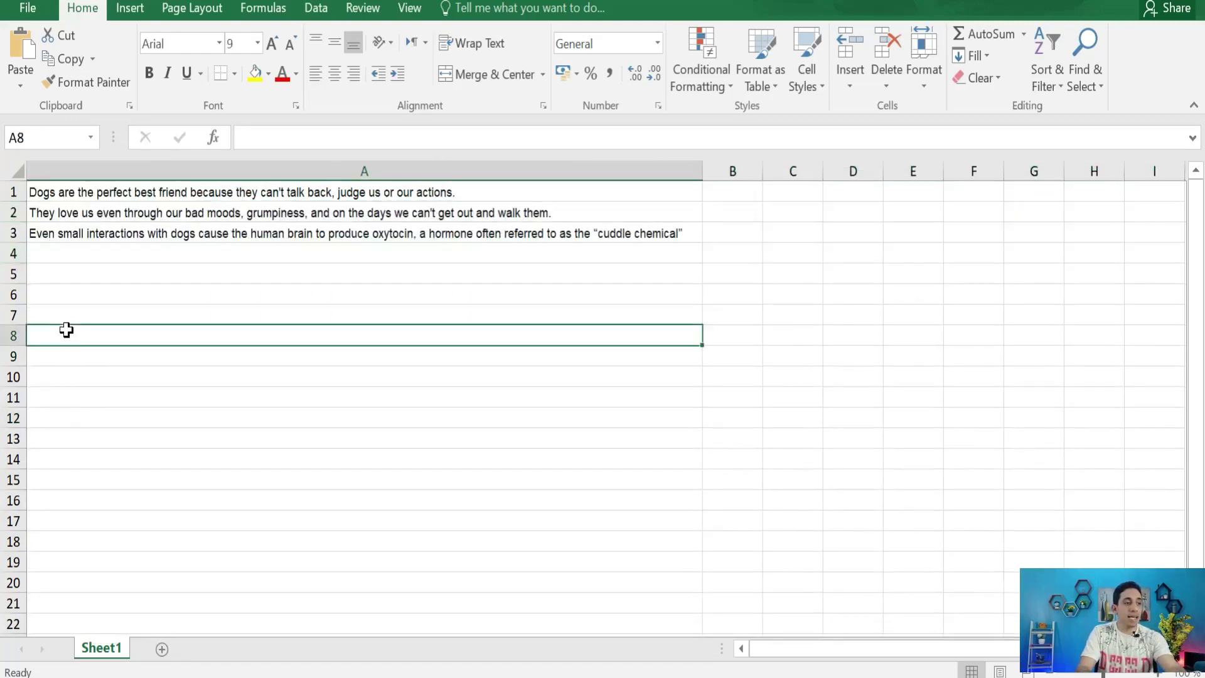
Insert a blank row 1 and enter the header 'ttttttt' in A1
key(Down)
key(Down)
key(shift+Up)
click(13, 192)
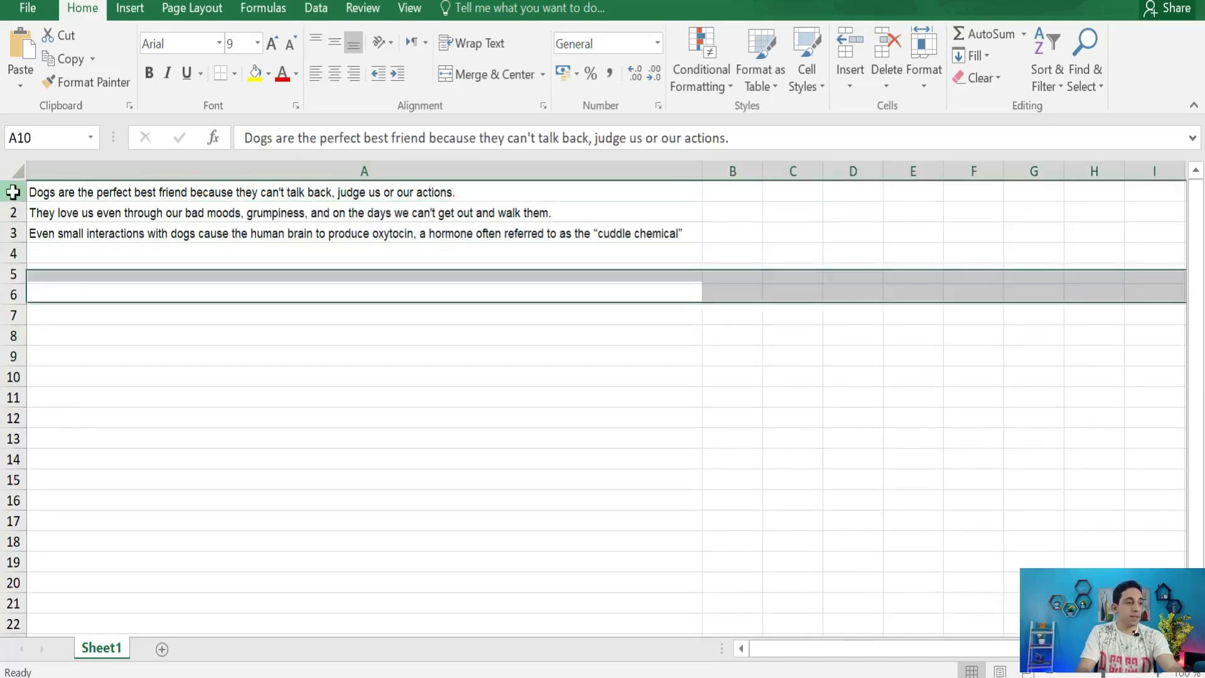
right_click(19, 192)
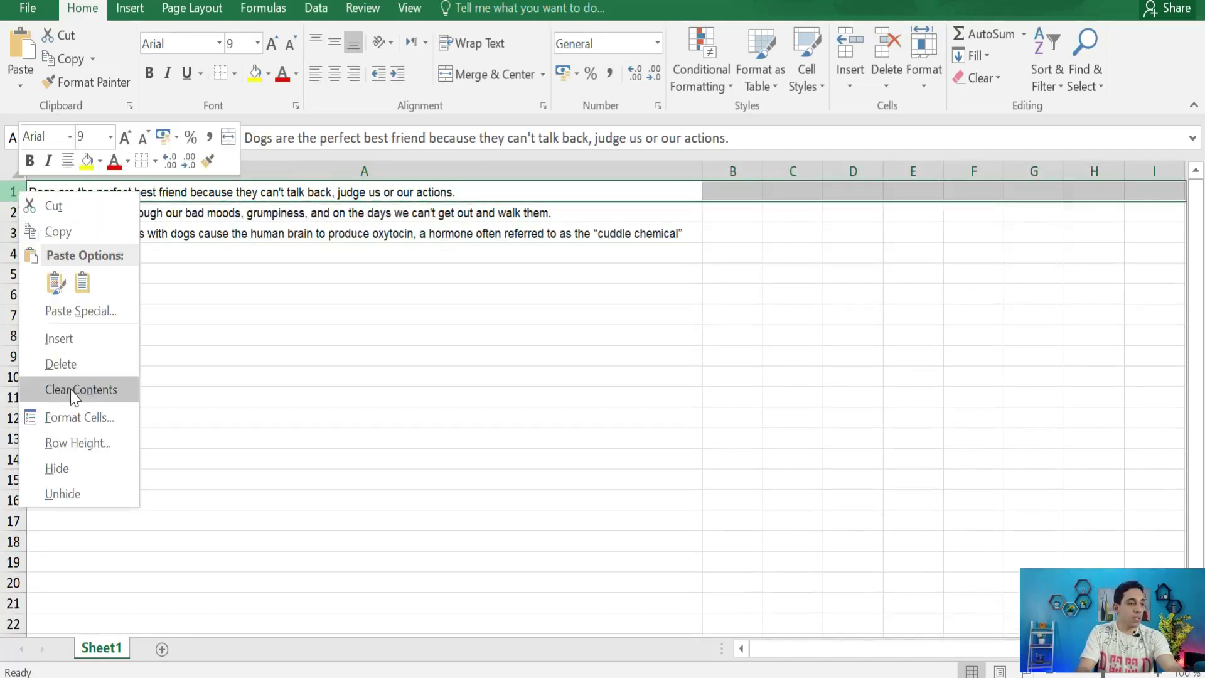
click(59, 338)
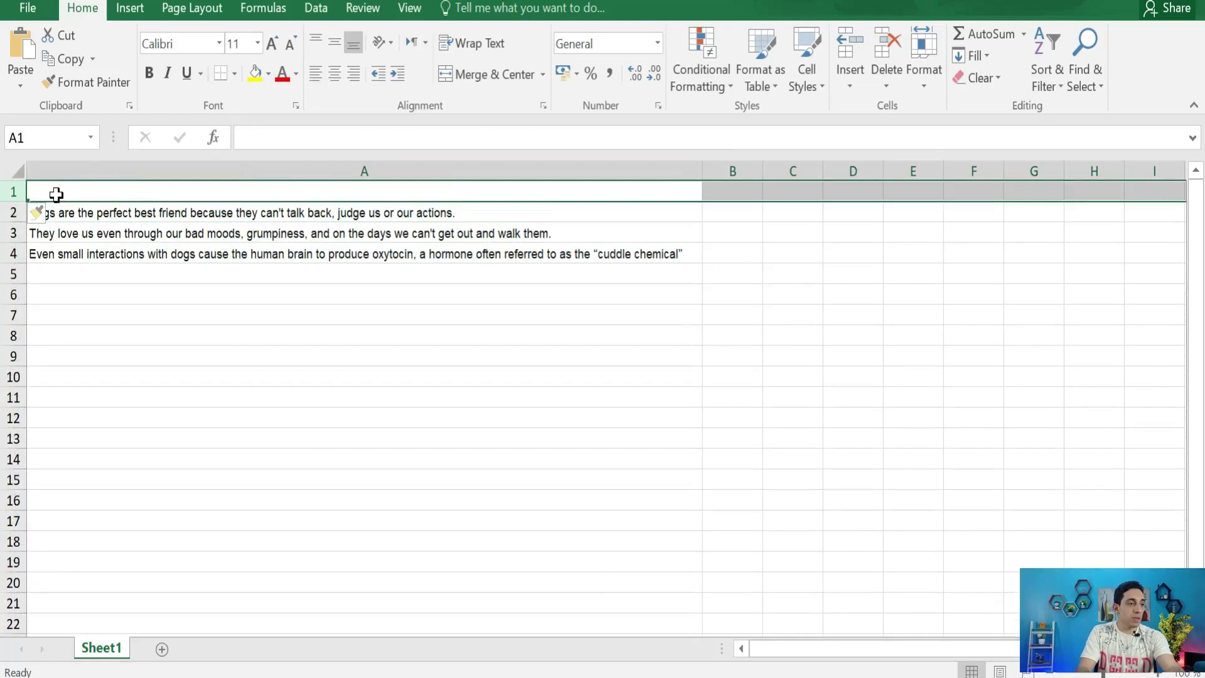
click(56, 195)
text(tttt)
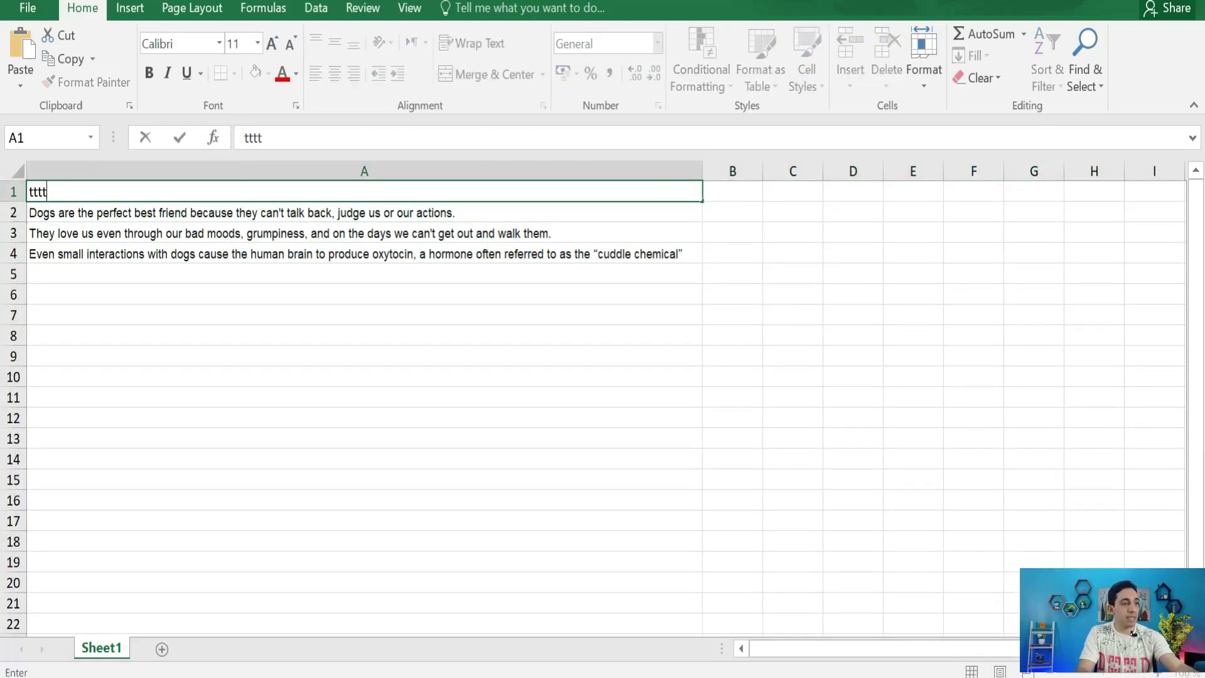
text(ttt)
click(108, 349)
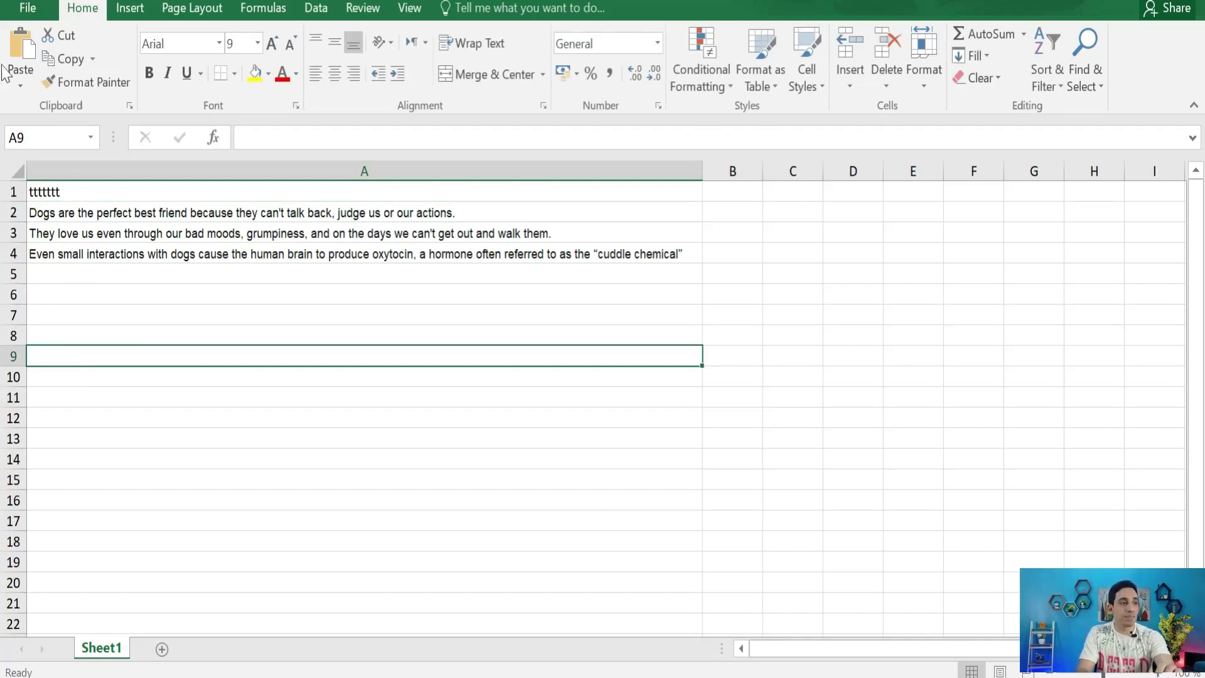
click(24, 9)
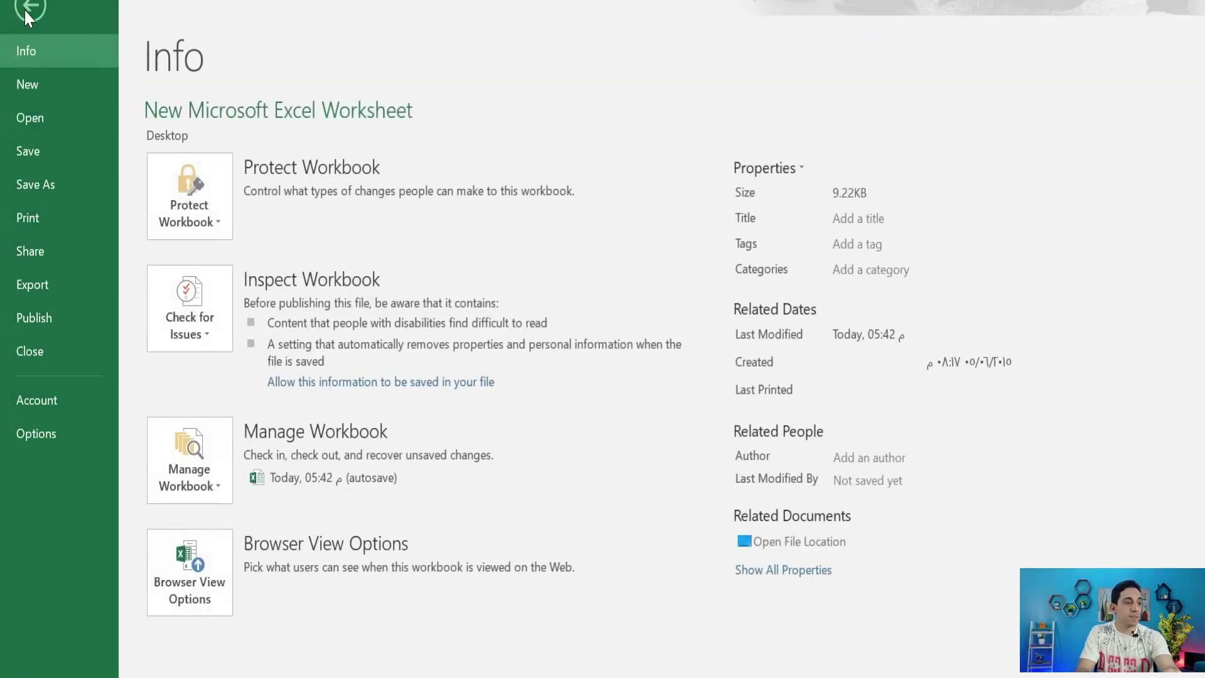
Export the sheet as CSV (Comma delimited) named 'ccccccccc' in Downloads, keeping CSV format
click(33, 287)
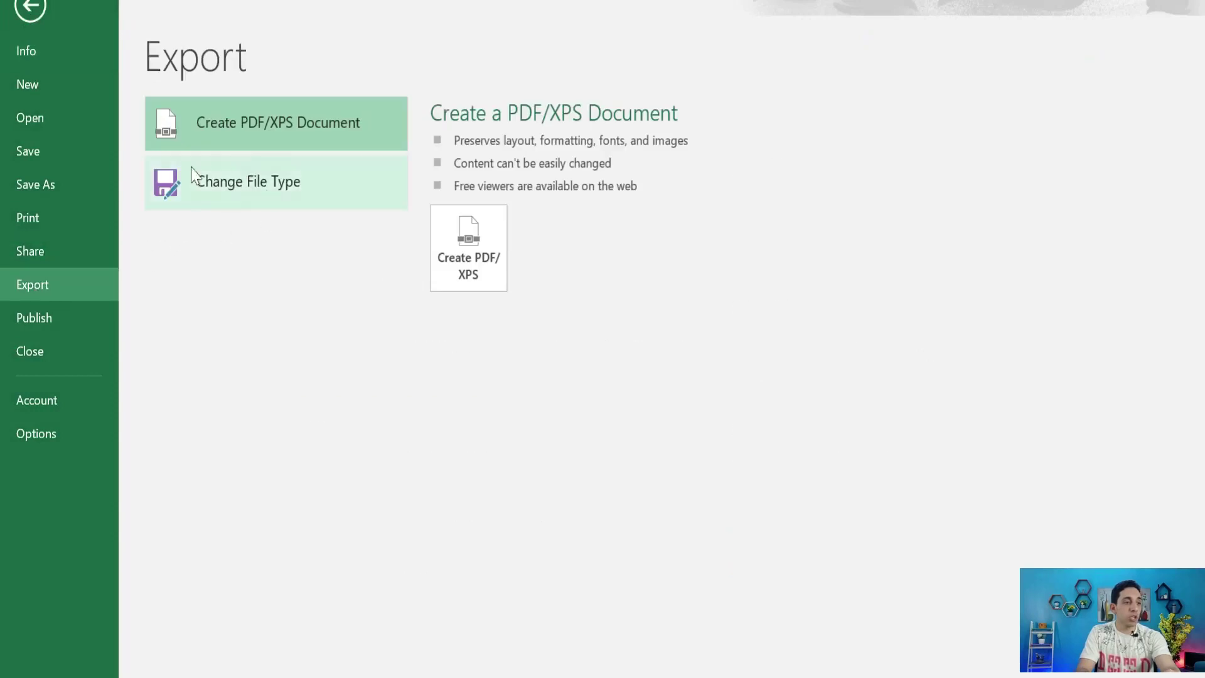
click(224, 189)
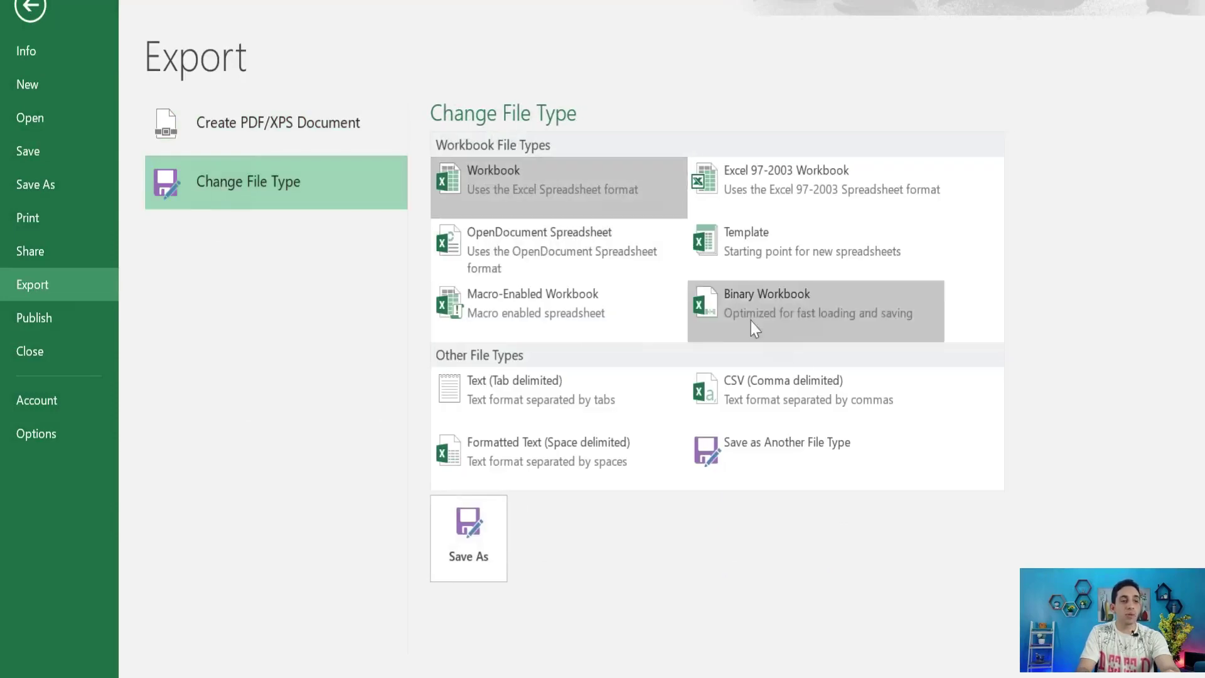
click(737, 400)
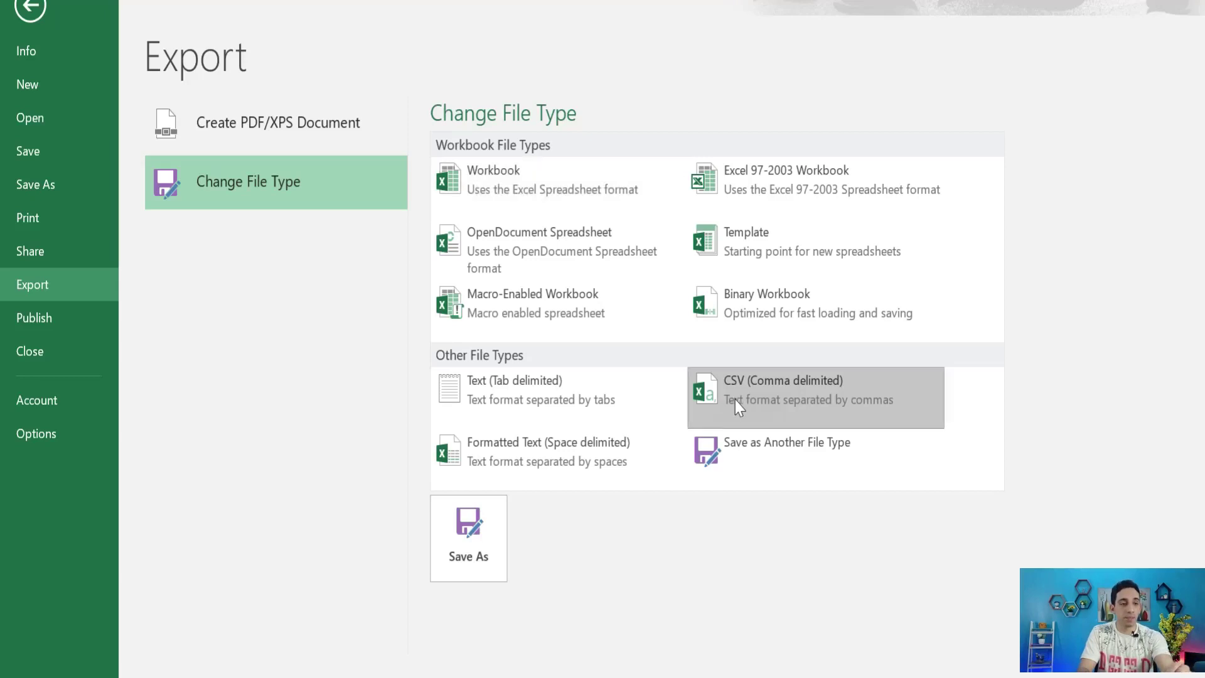
click(470, 552)
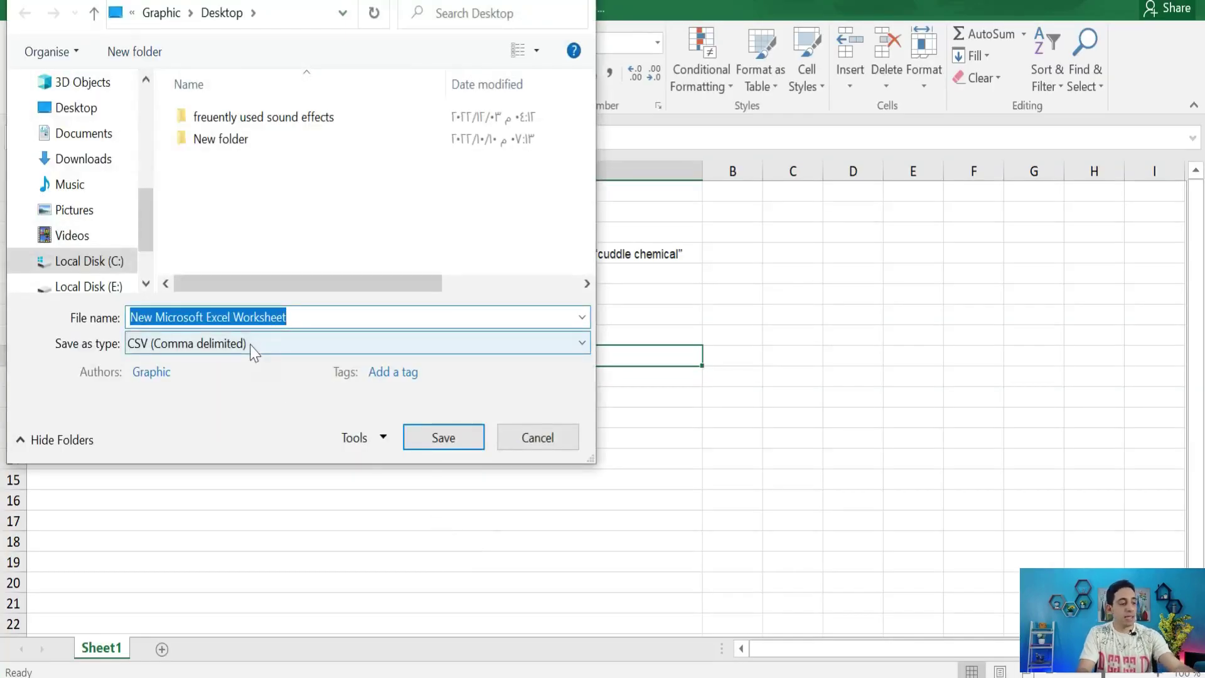
text(ccccccccc)
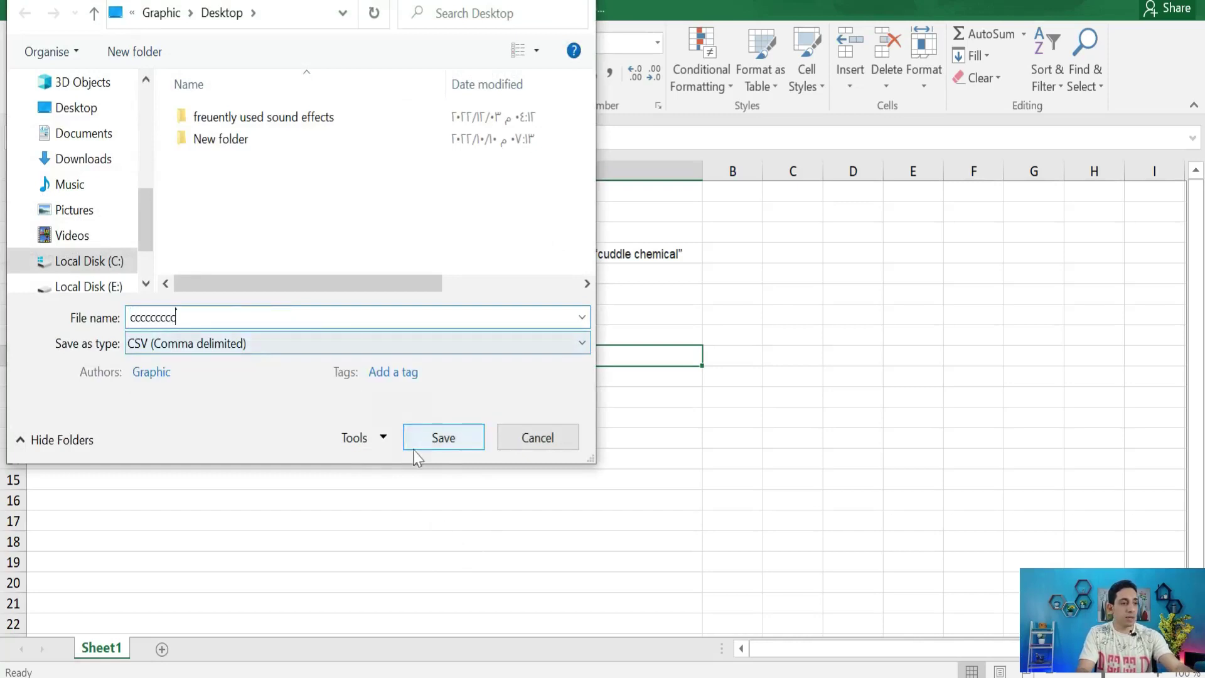
click(58, 164)
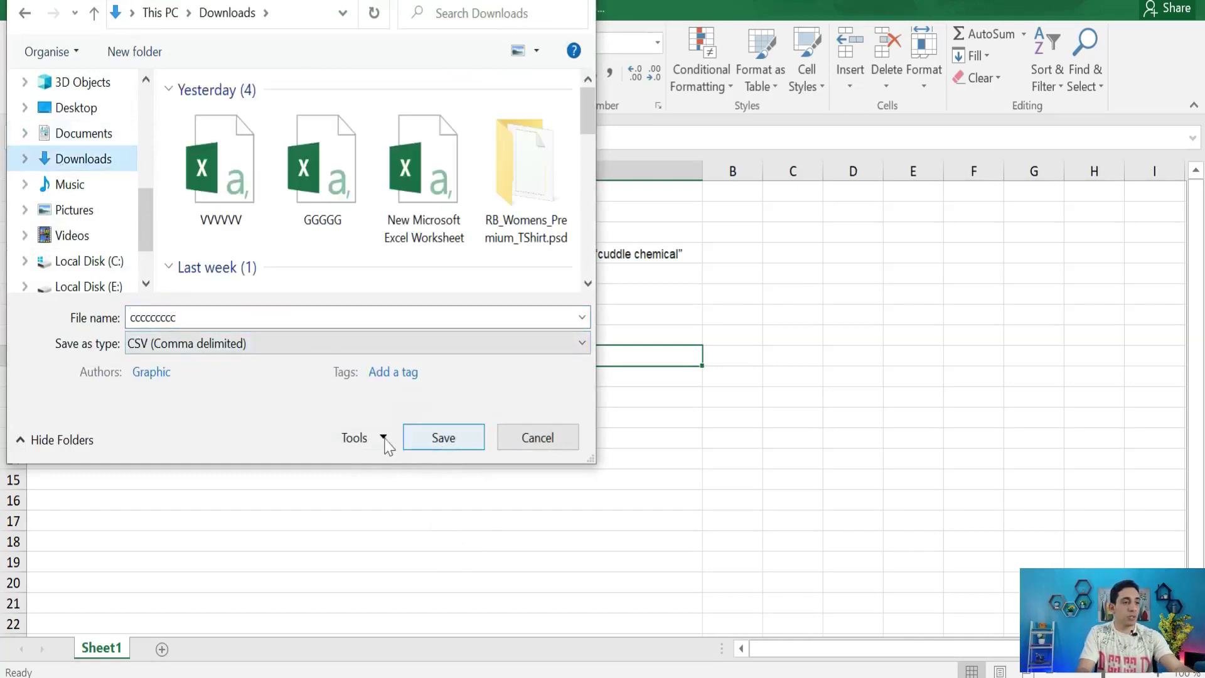
click(434, 440)
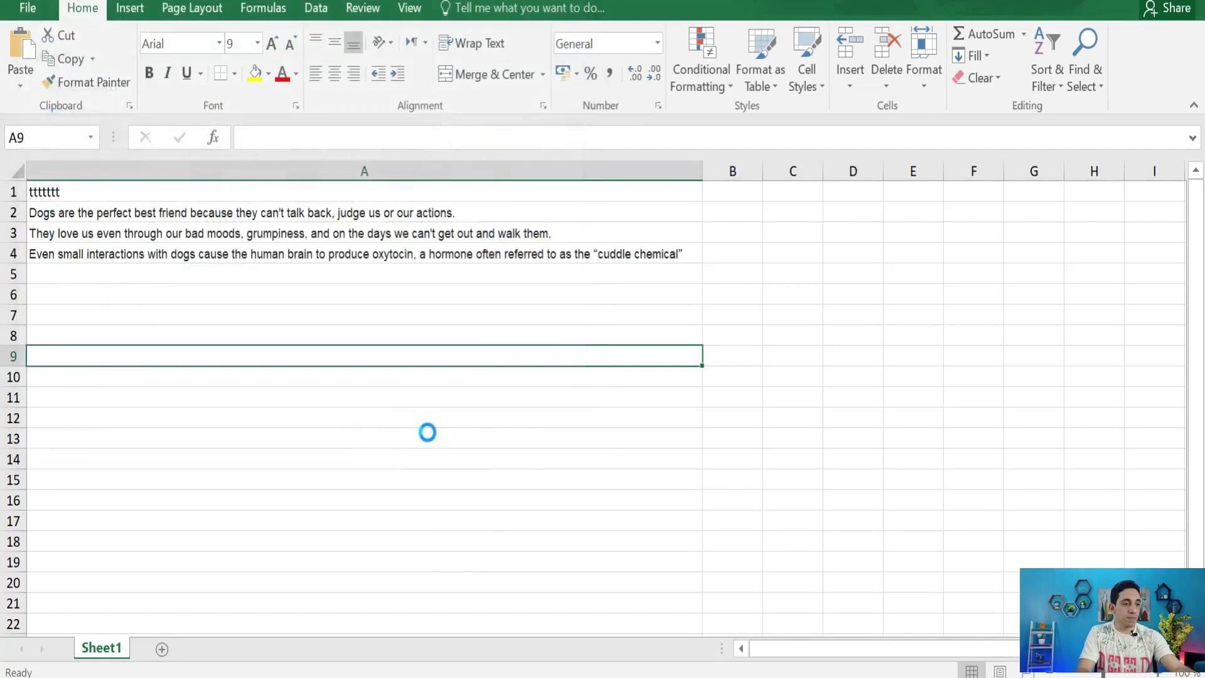
click(536, 397)
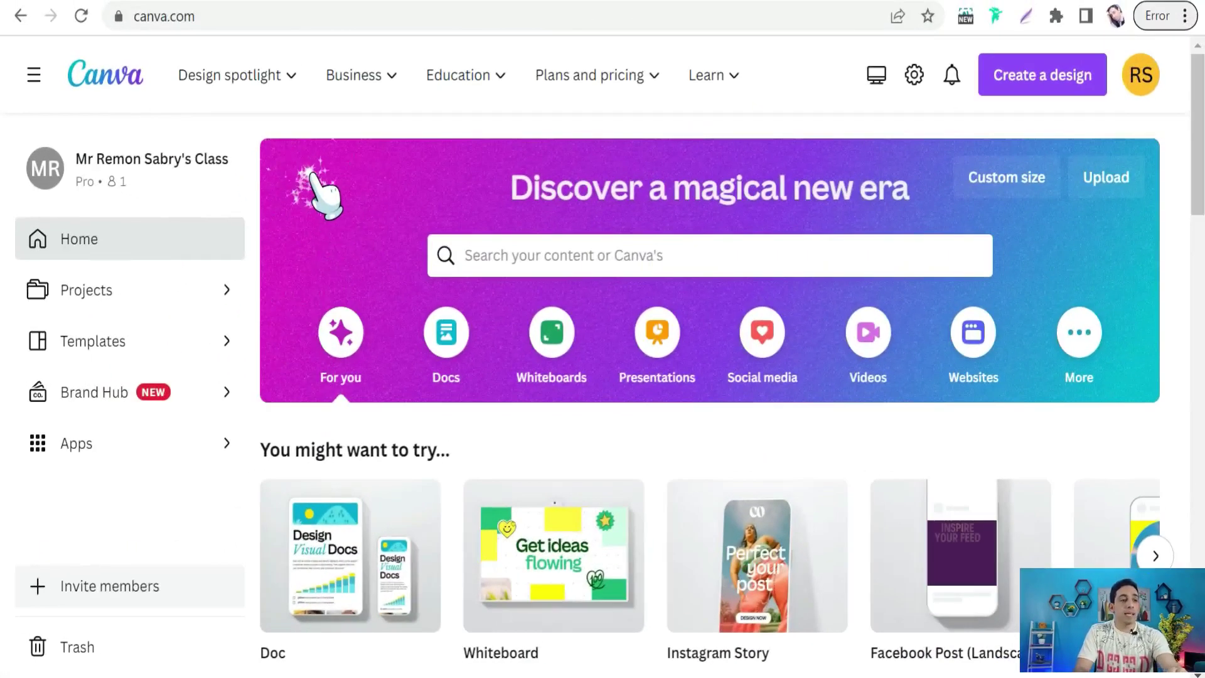
Create a blank Video (1920 × 1080) design from Canva's Videos category
click(873, 348)
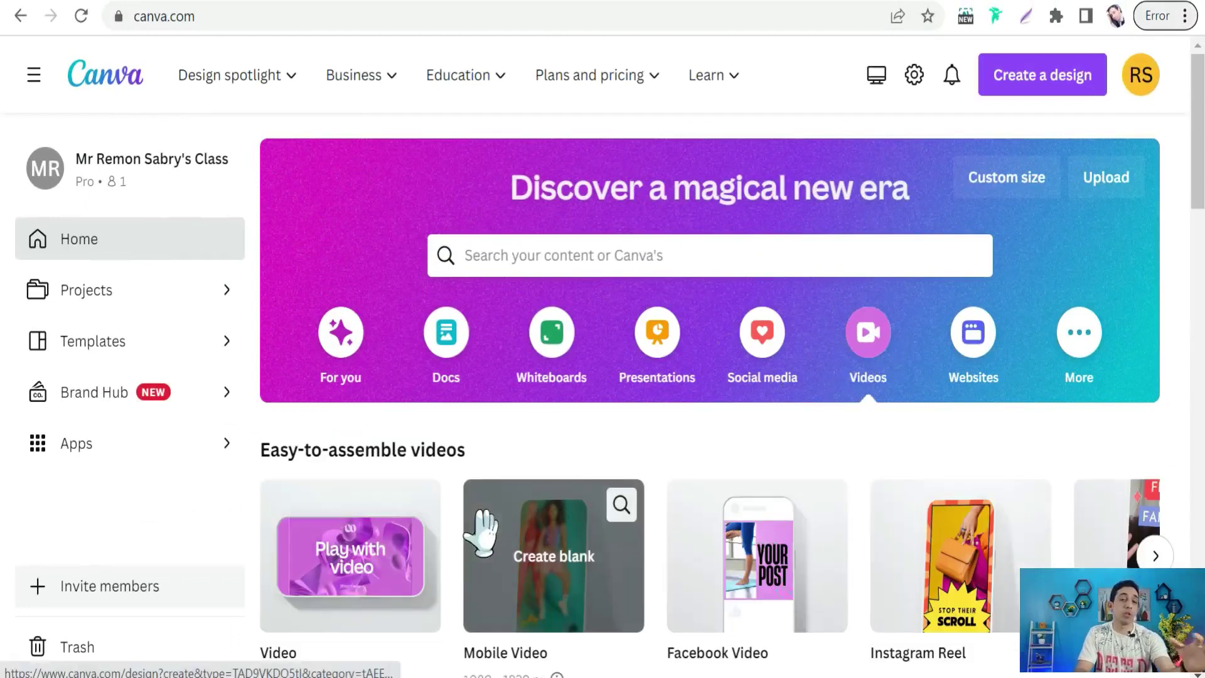
scroll(368, 496, down, 2)
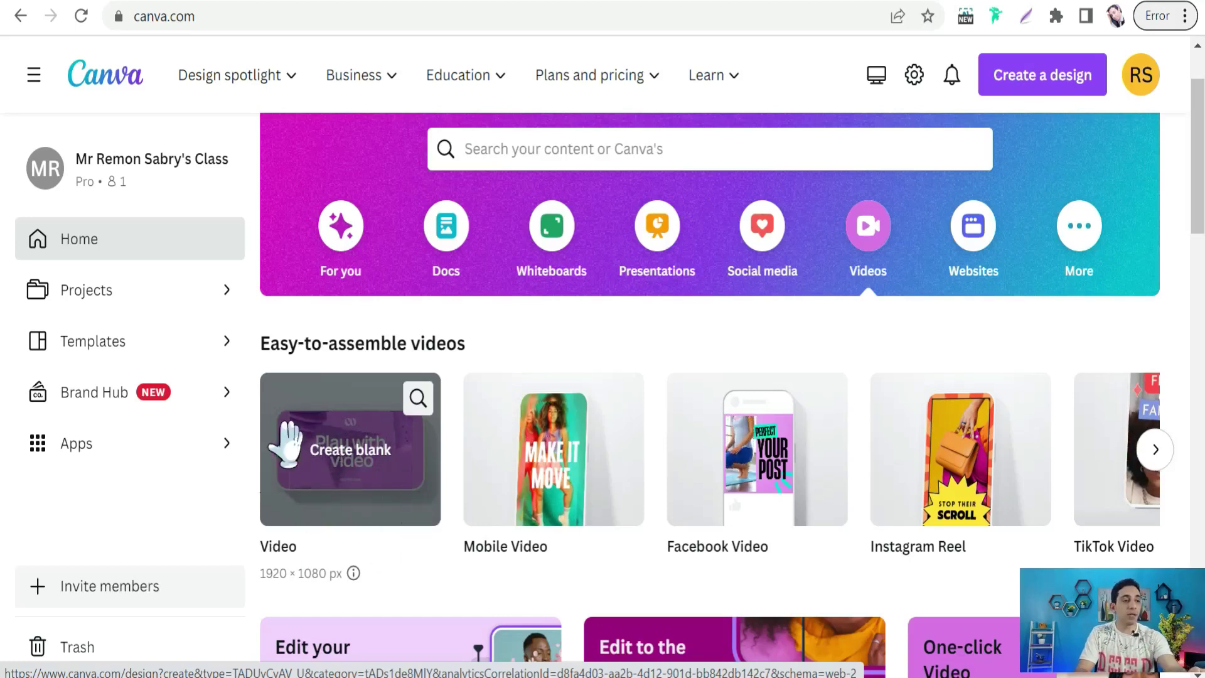
click(326, 447)
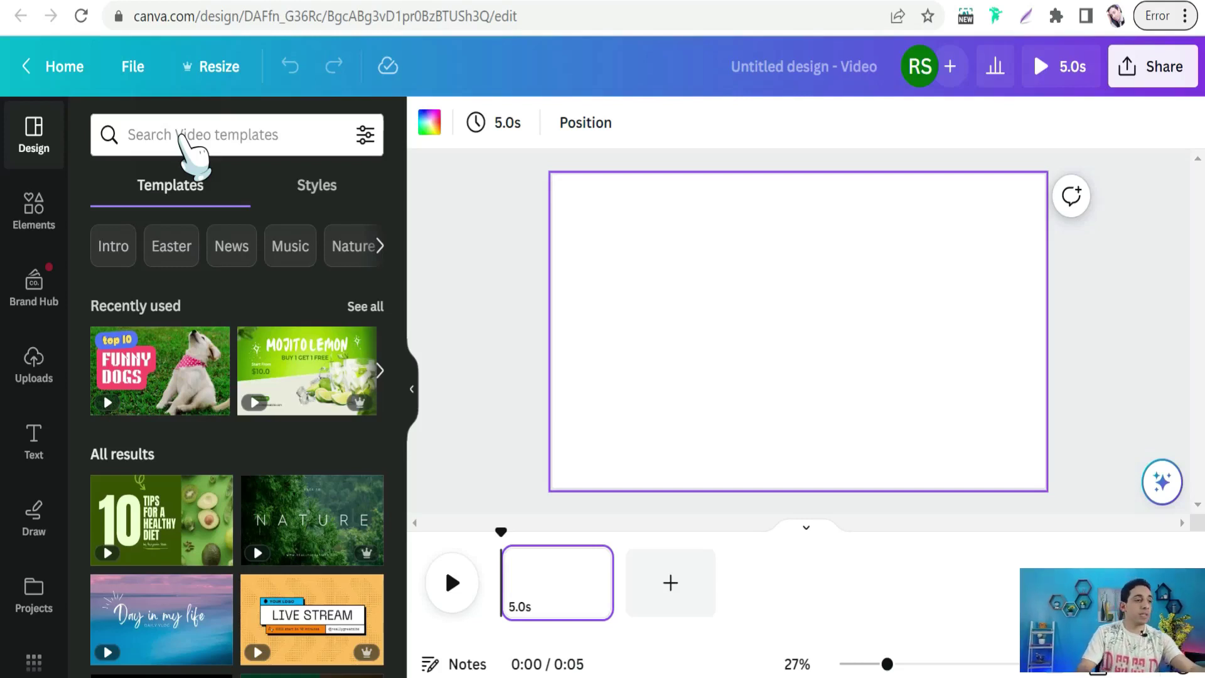
click(180, 134)
Search templates for 'dog' and apply the Blue Pink Top 10 Funny Dogs template's first page
text(dog)
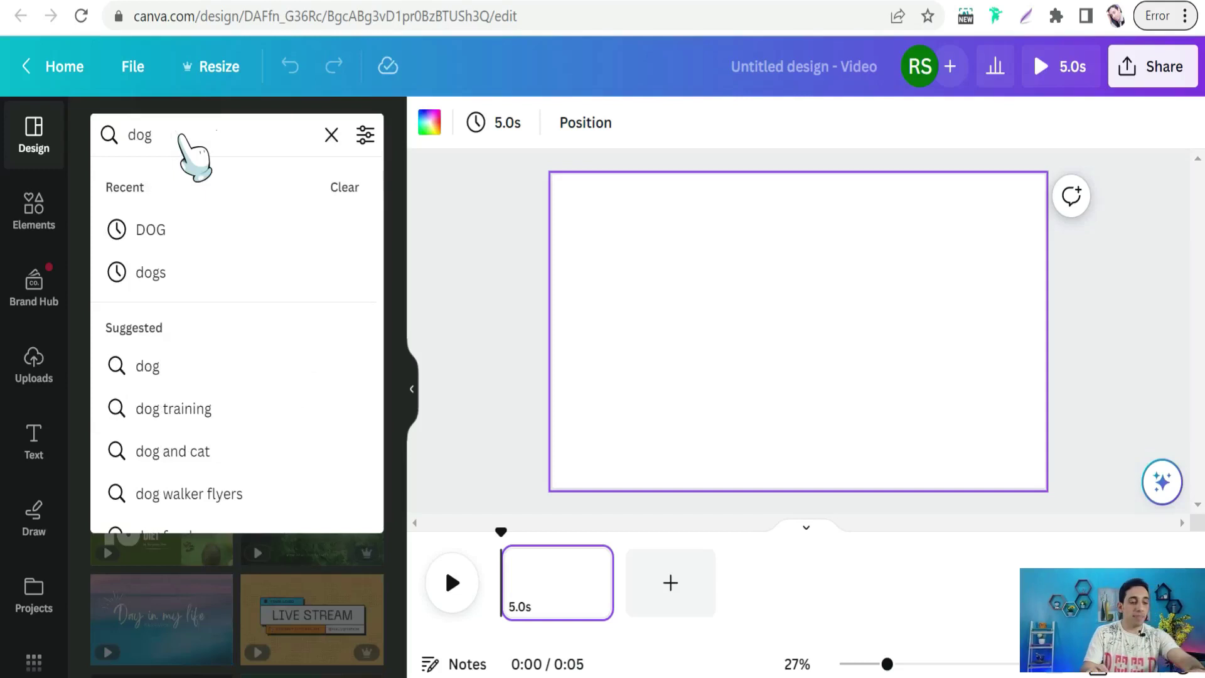
key(Return)
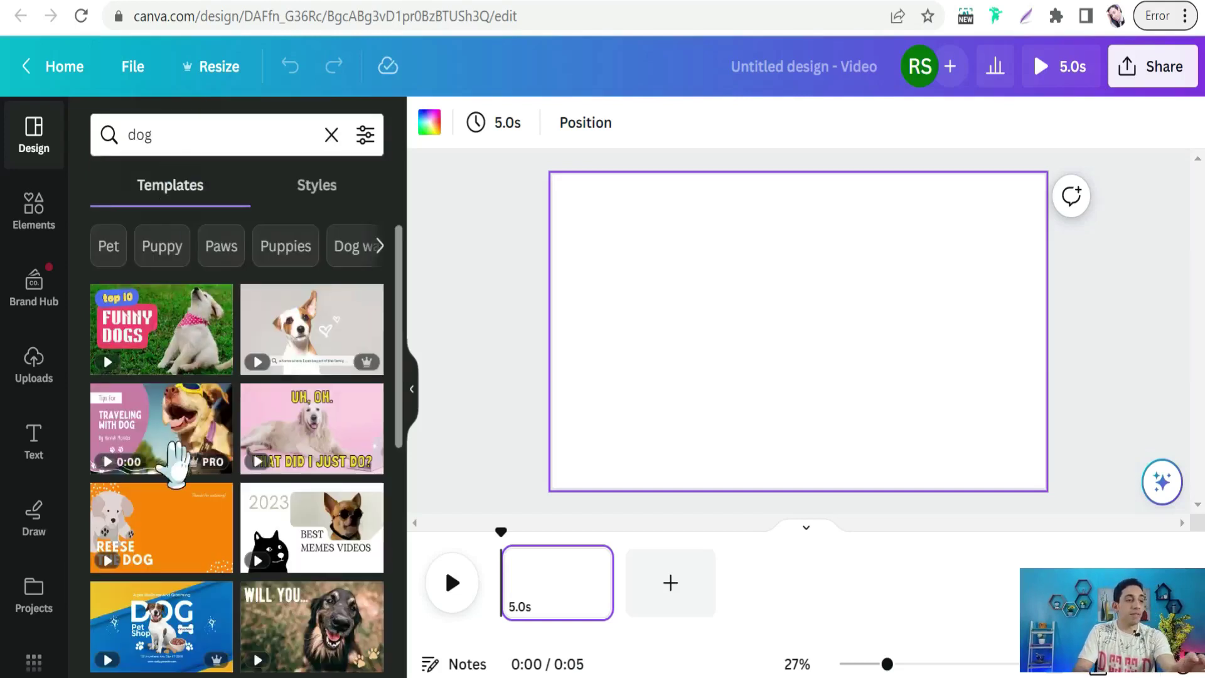
scroll(265, 442, down, 1)
scroll(265, 449, down, 3)
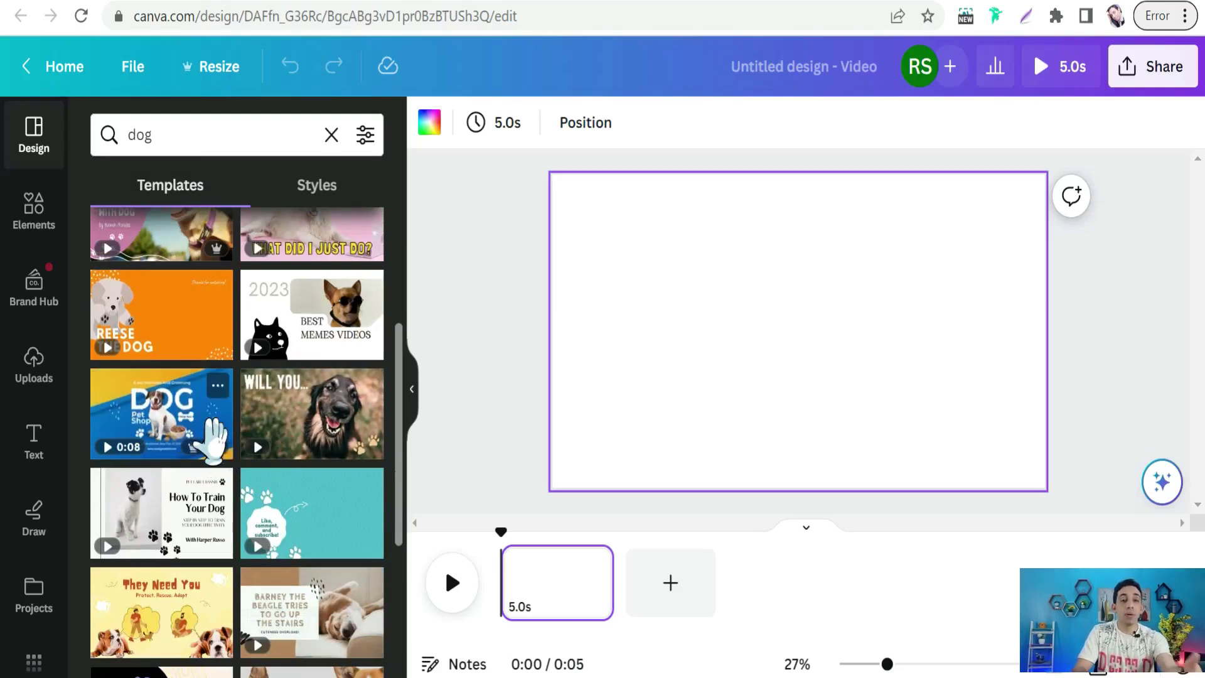
scroll(213, 439, down, 7)
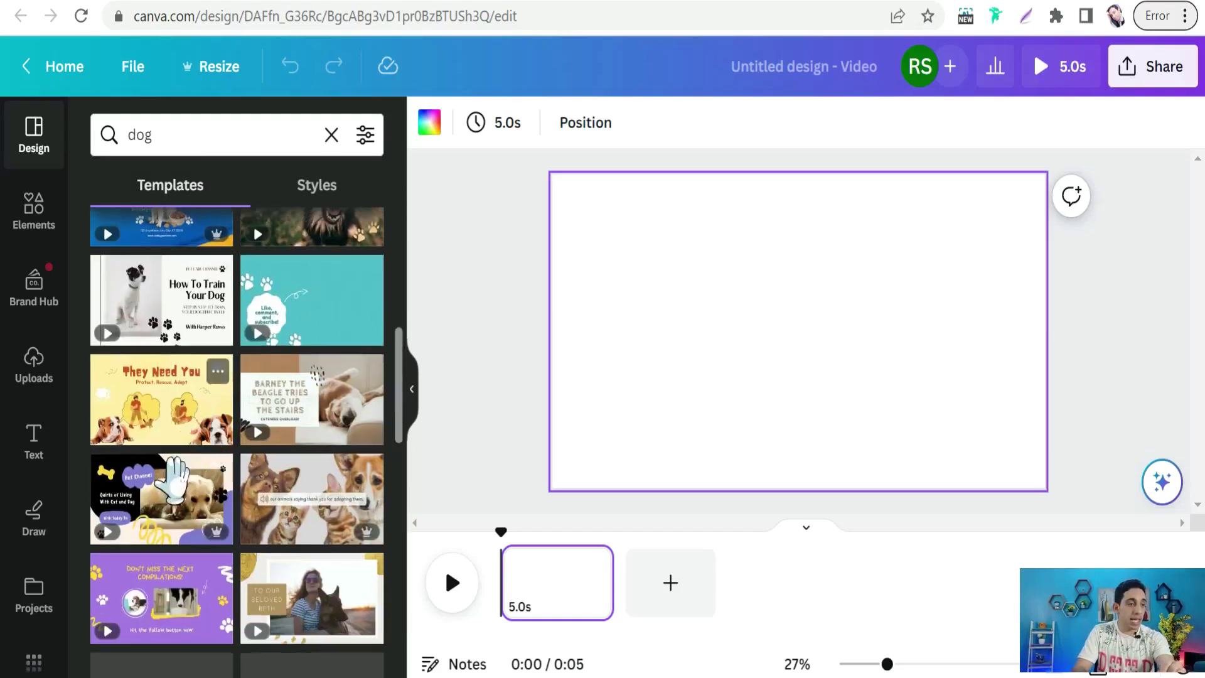
scroll(227, 505, up, 10)
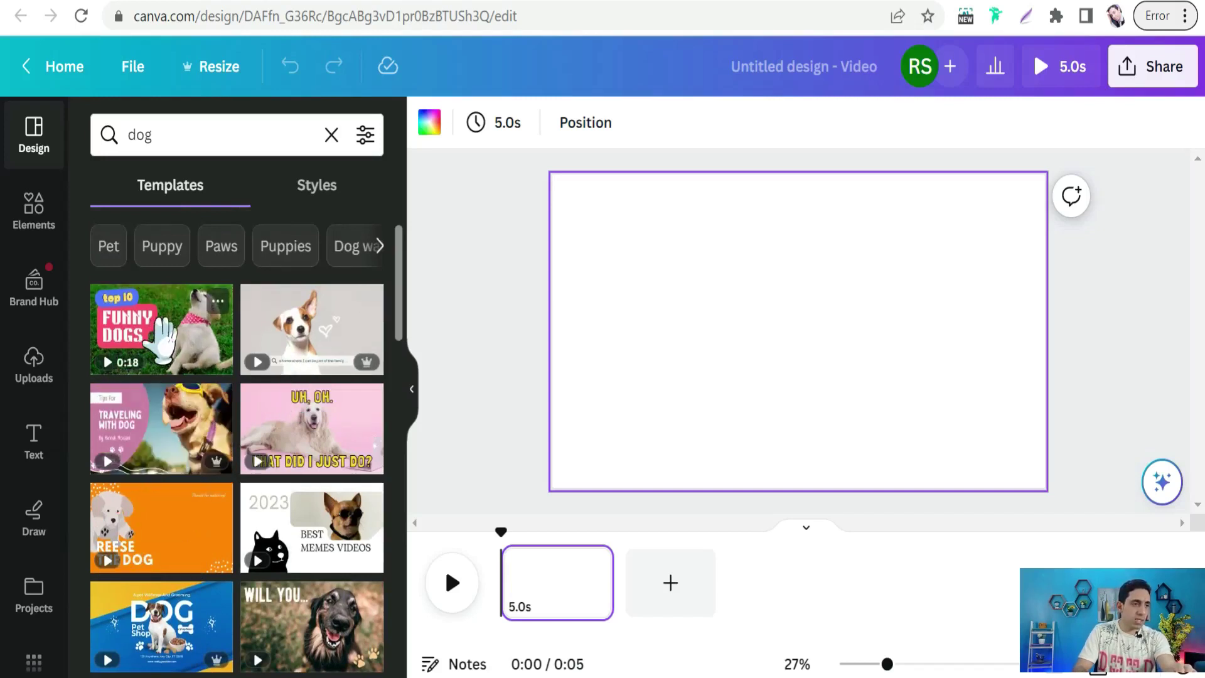
click(159, 327)
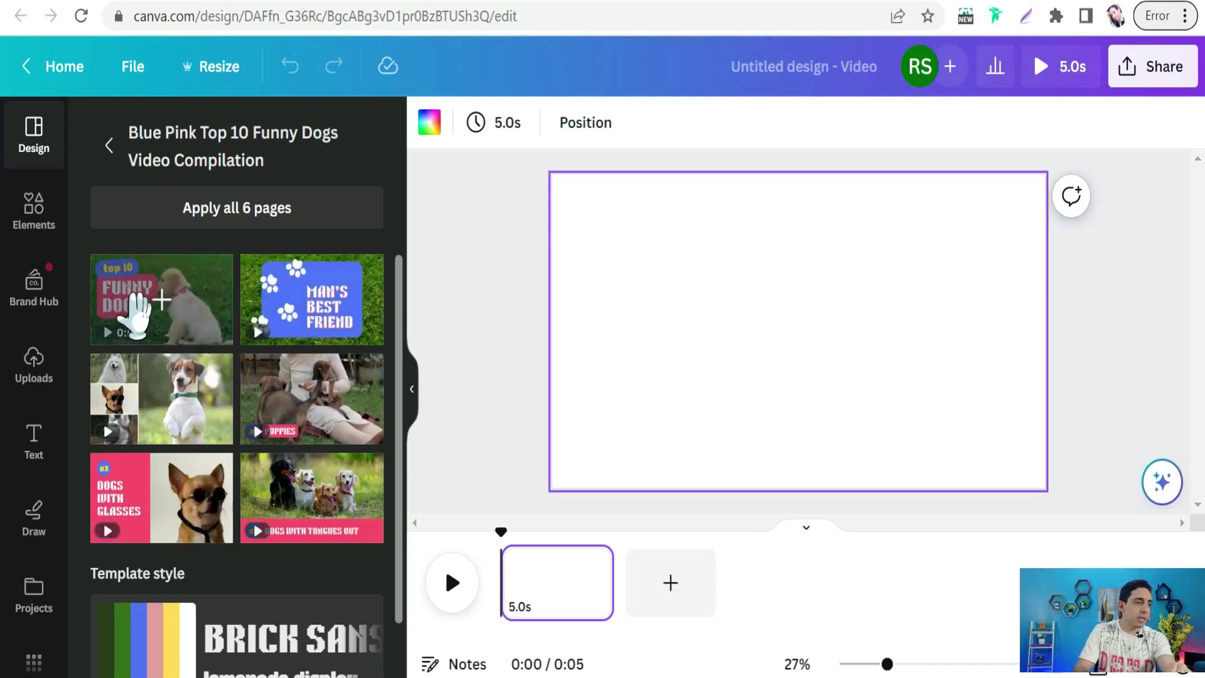
click(133, 317)
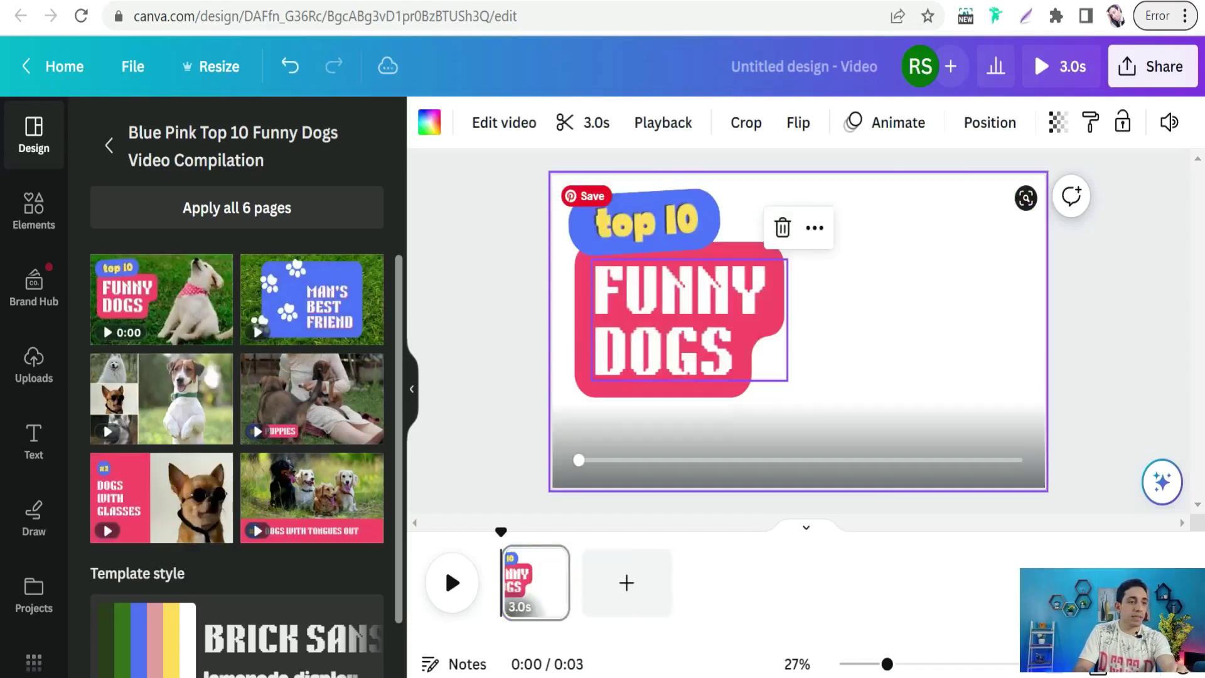
Shrink the FUNNY DOGS title on the applied Funny Dogs cover page
click(689, 320)
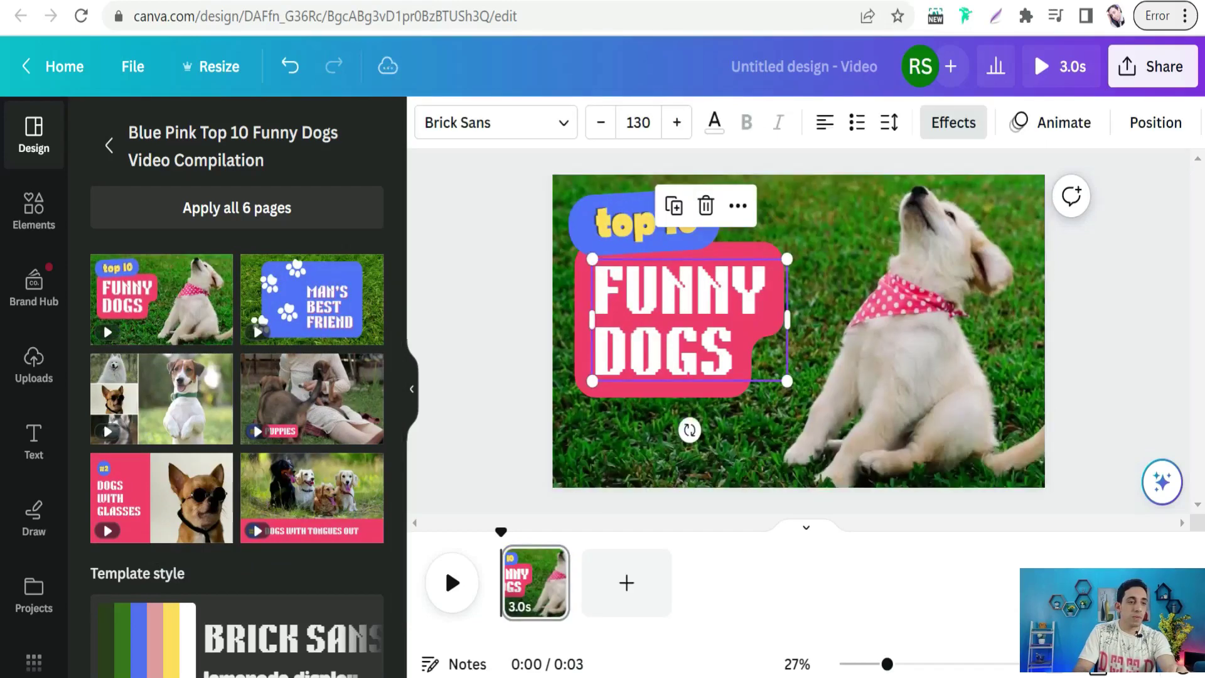
drag(787, 380, 668, 292)
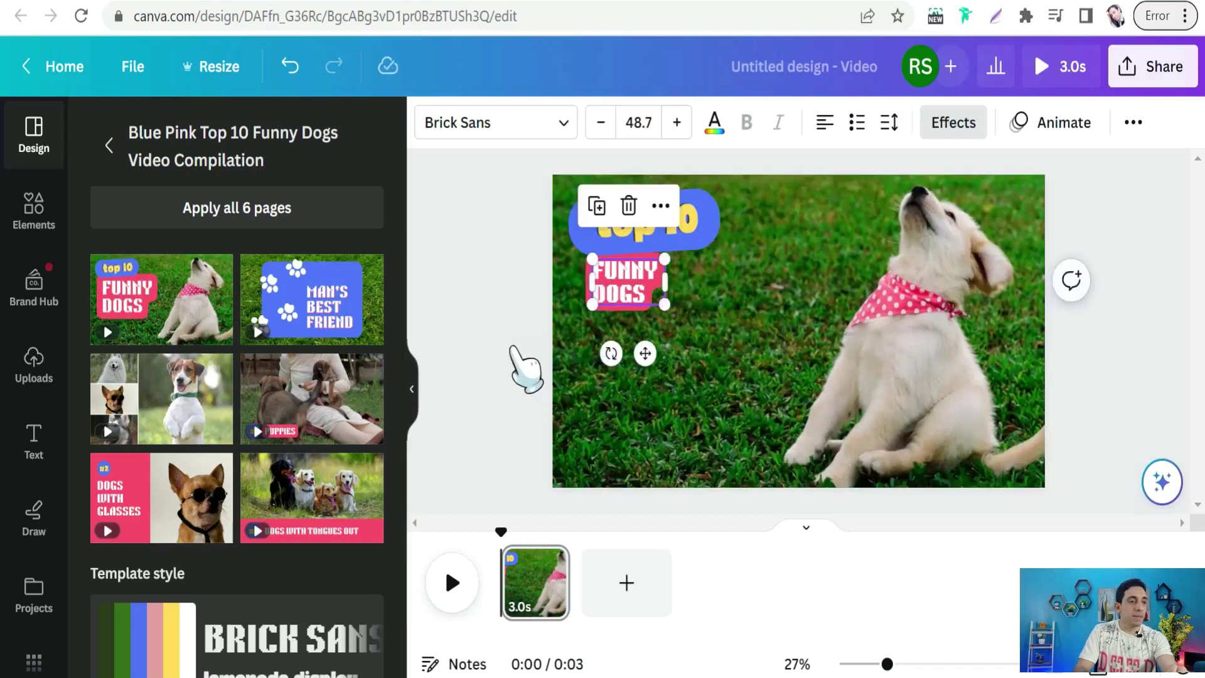
click(593, 327)
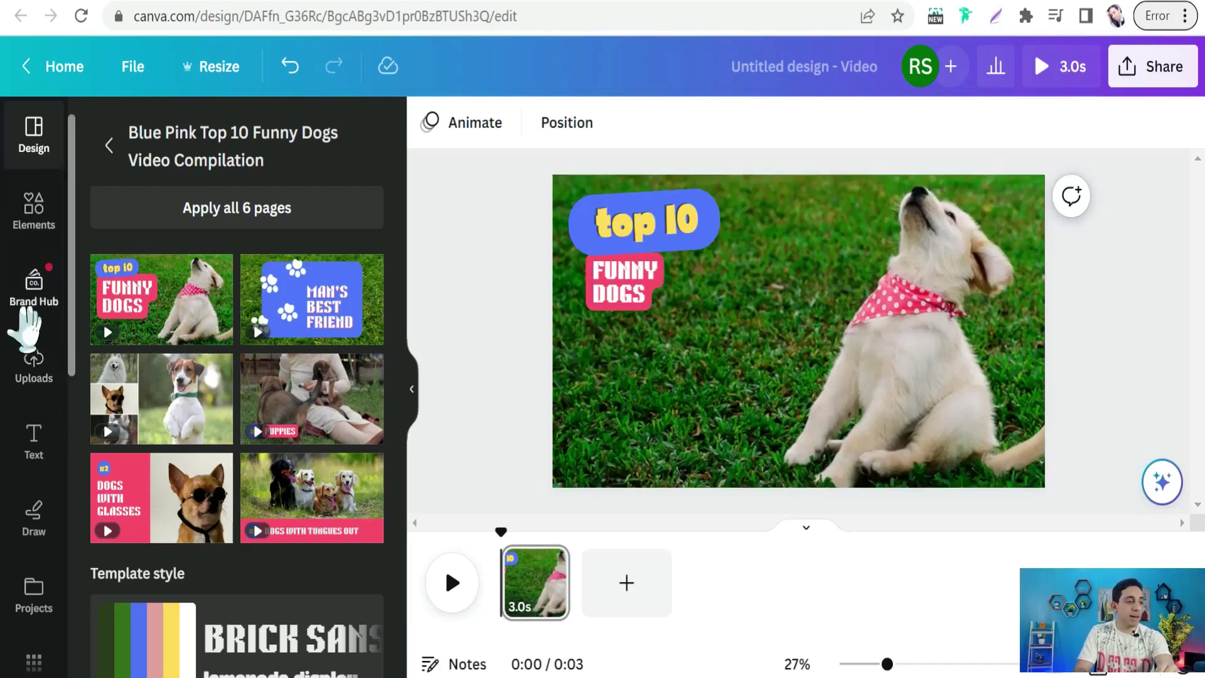
Scroll the sidebar and show the Apps list
scroll(28, 360, down, 3)
scroll(29, 364, down, 2)
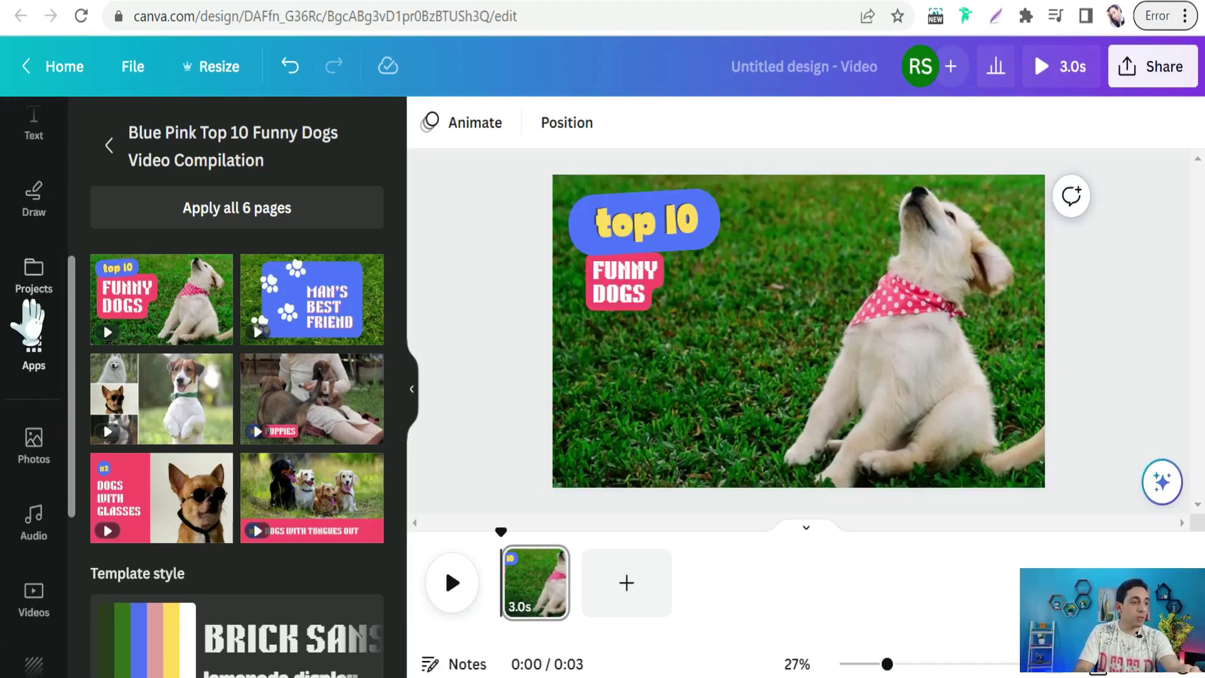
click(31, 361)
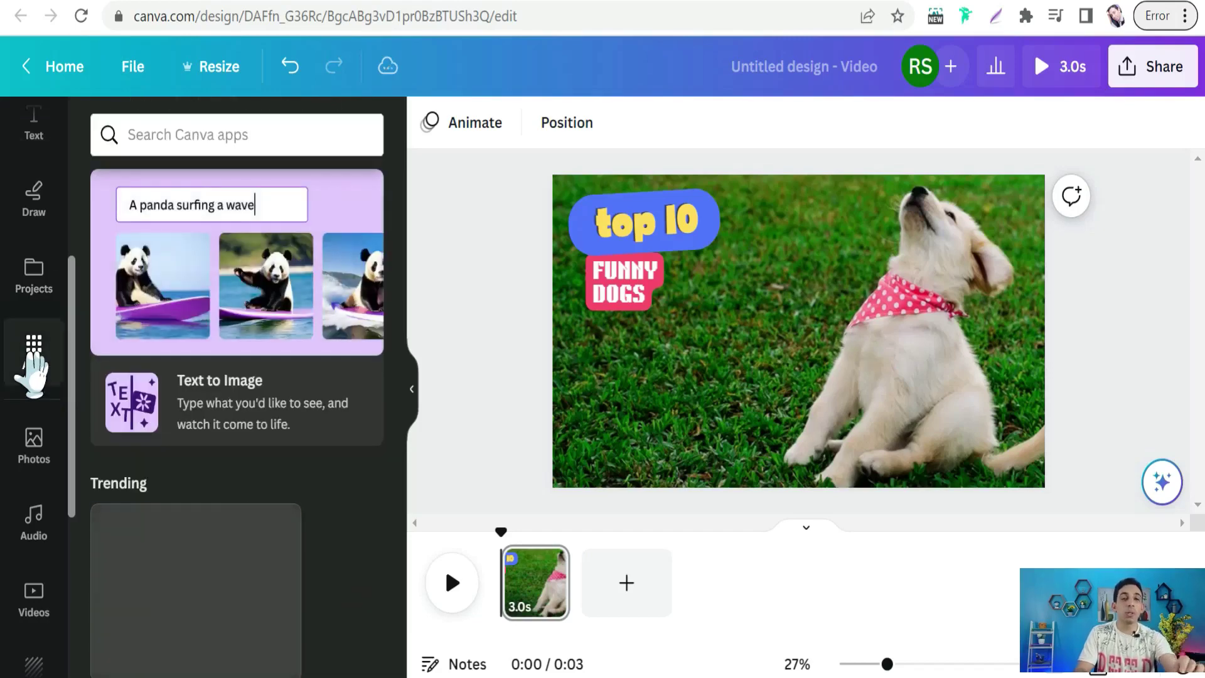
scroll(38, 495, down, 5)
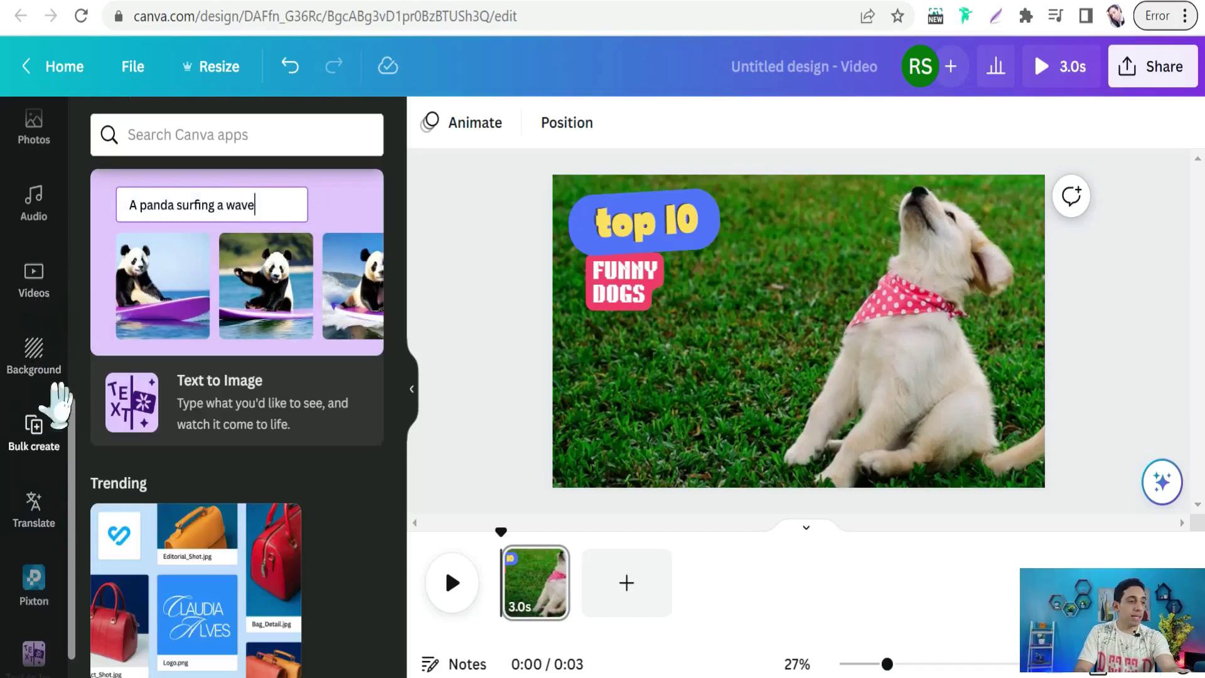
Start Bulk create and choose Upload CSV to add a data file
click(35, 433)
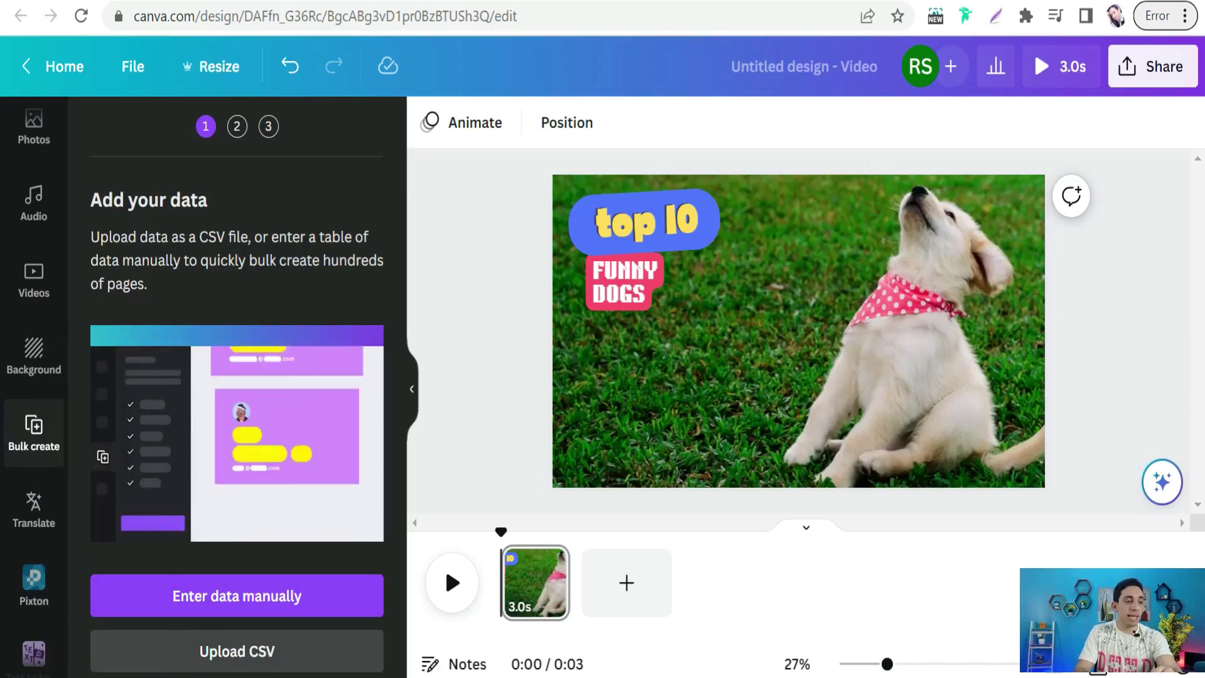
click(221, 653)
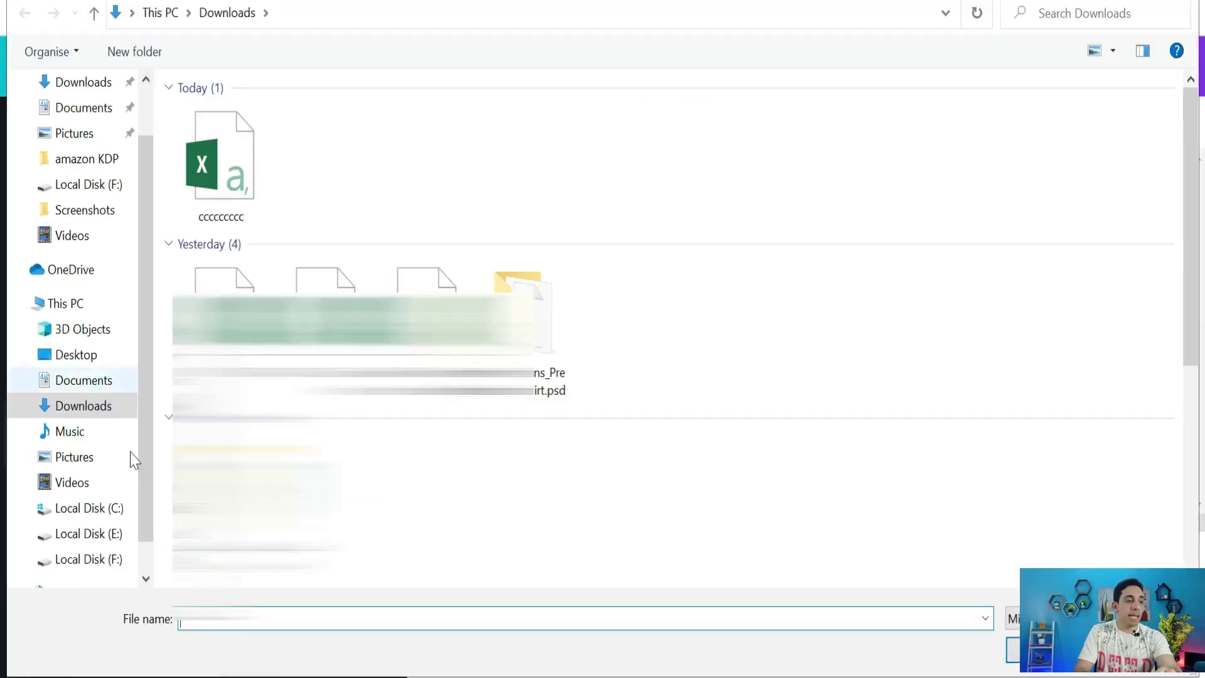
Load the ccccccccc file from Downloads as the Bulk create data source
click(221, 182)
click(1035, 650)
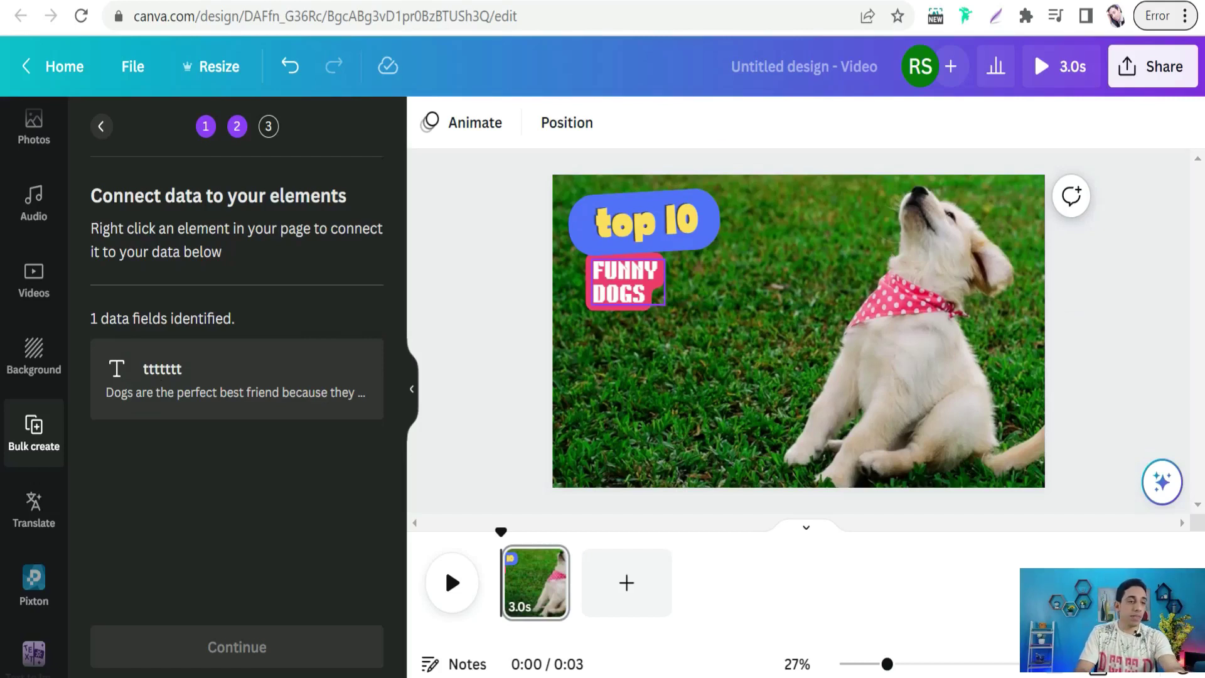
click(626, 281)
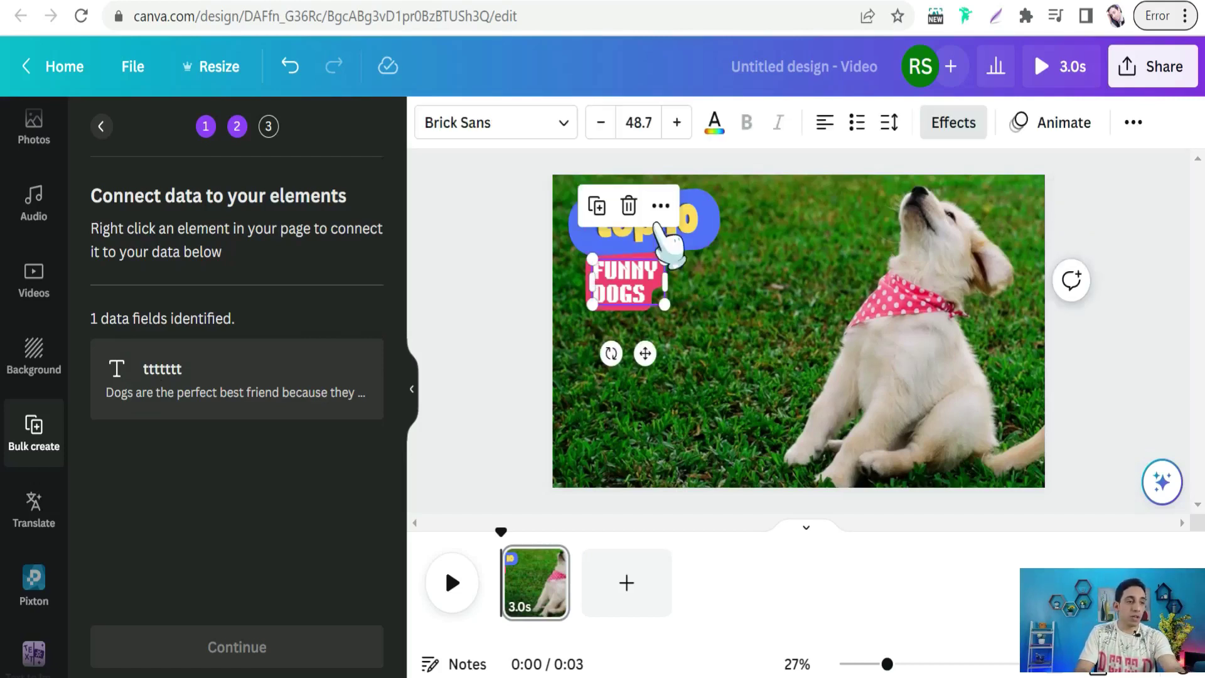
Connect the FUNNY DOGS title to the tttttt data field and continue
click(661, 206)
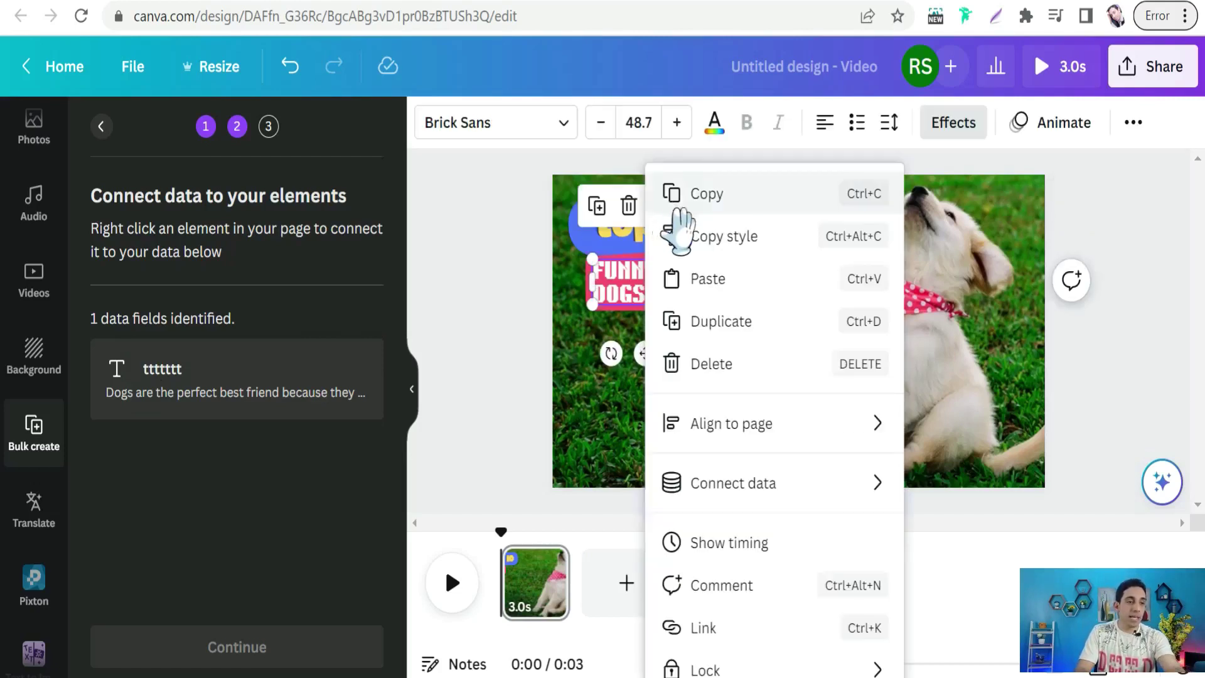
mouse_move(733, 478)
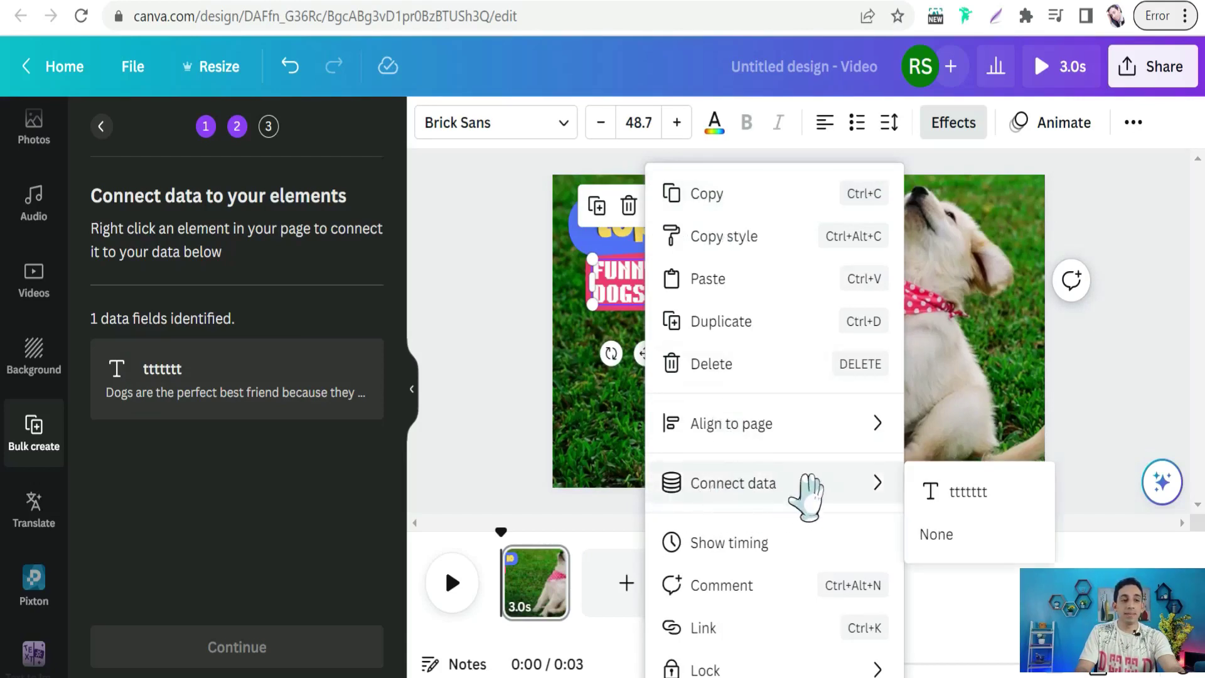
click(967, 492)
click(236, 646)
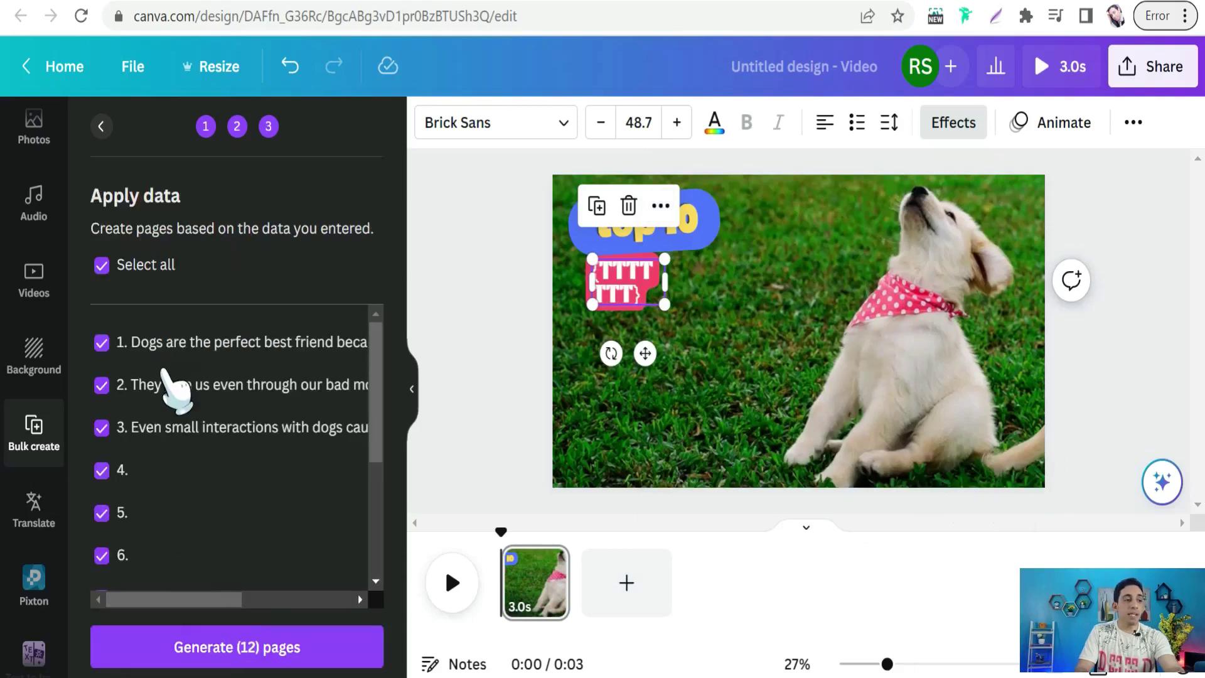
Uncheck empty rows 4 through 12, leaving only the three dog sentences
click(102, 470)
click(102, 514)
click(102, 555)
scroll(135, 533, down, 2)
click(104, 492)
click(104, 535)
click(104, 576)
scroll(135, 565, down, 2)
click(102, 485)
click(102, 527)
click(102, 570)
scroll(138, 527, up, 5)
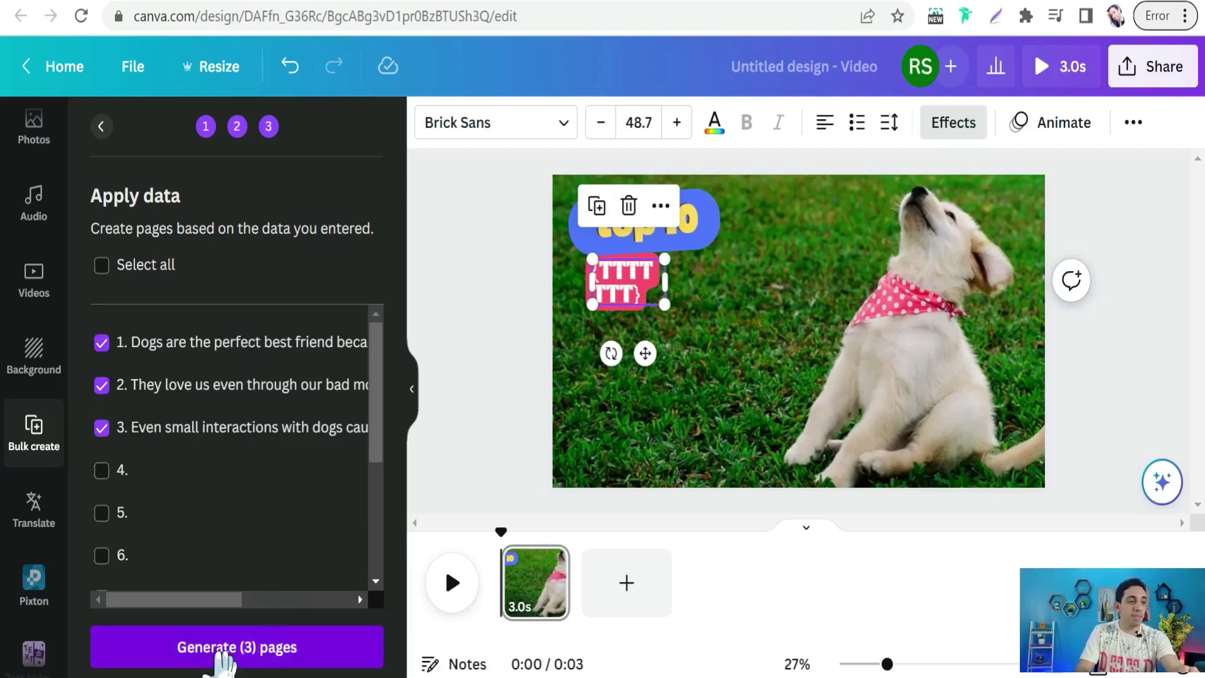
Generate the 3 pages, then widen and enlarge page 1's sentence to size 55.4
click(221, 650)
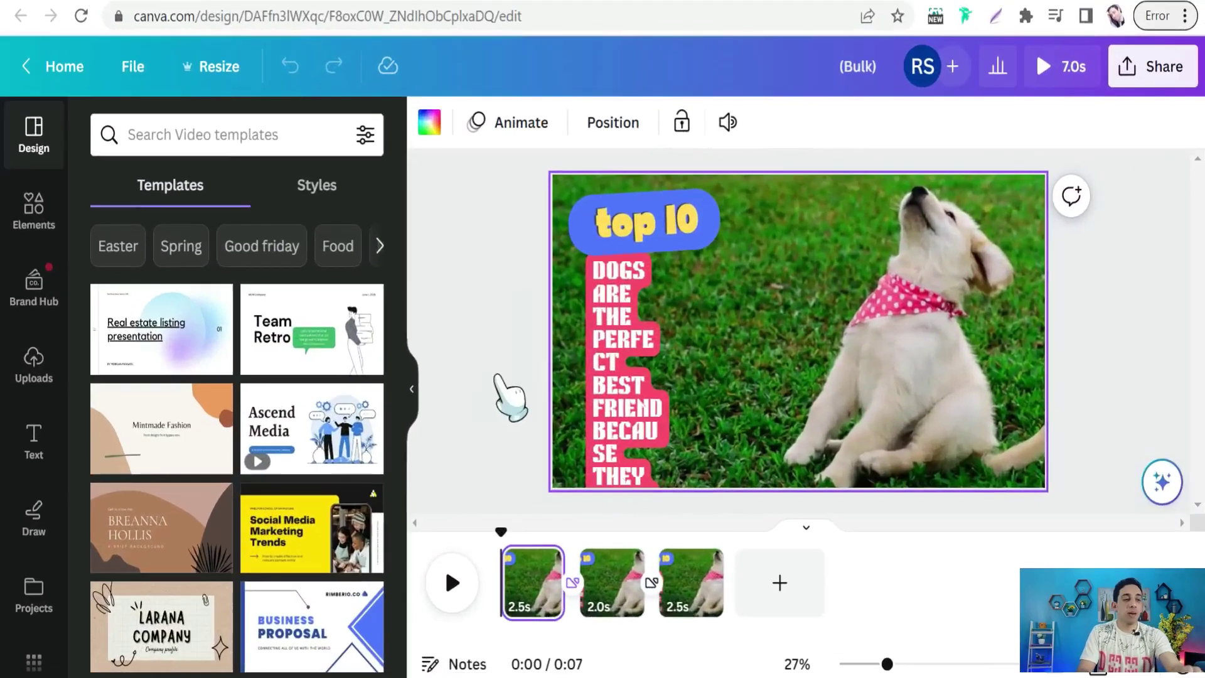
click(663, 401)
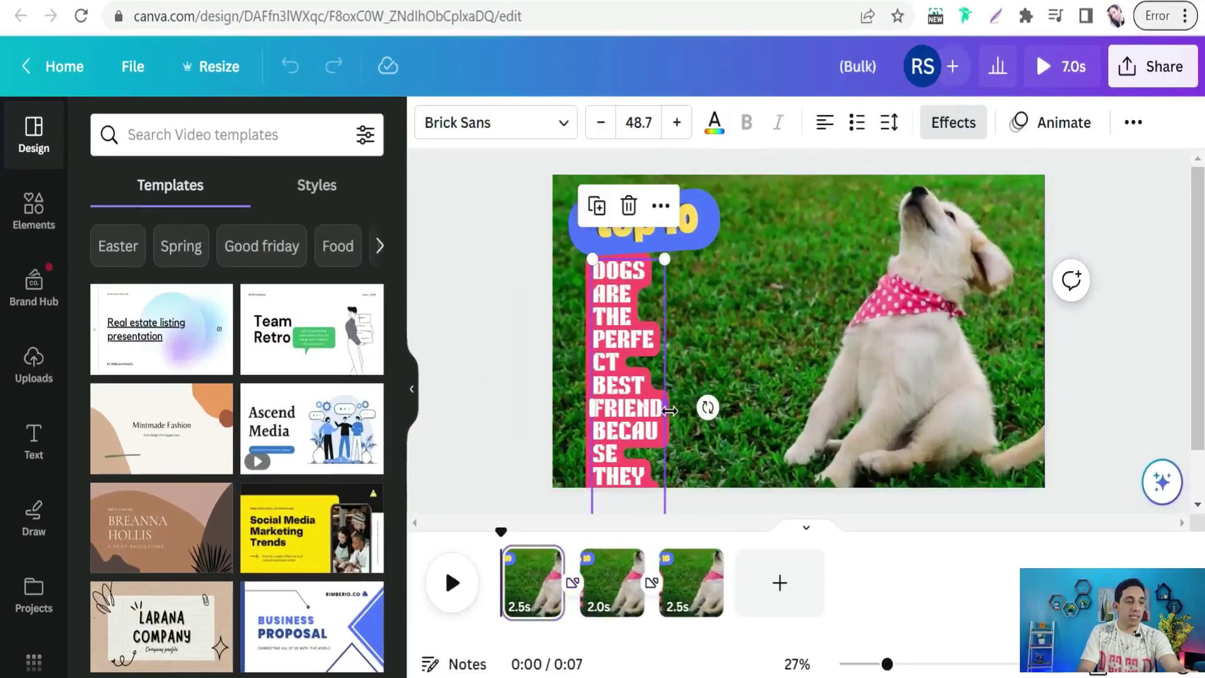
drag(666, 408, 783, 409)
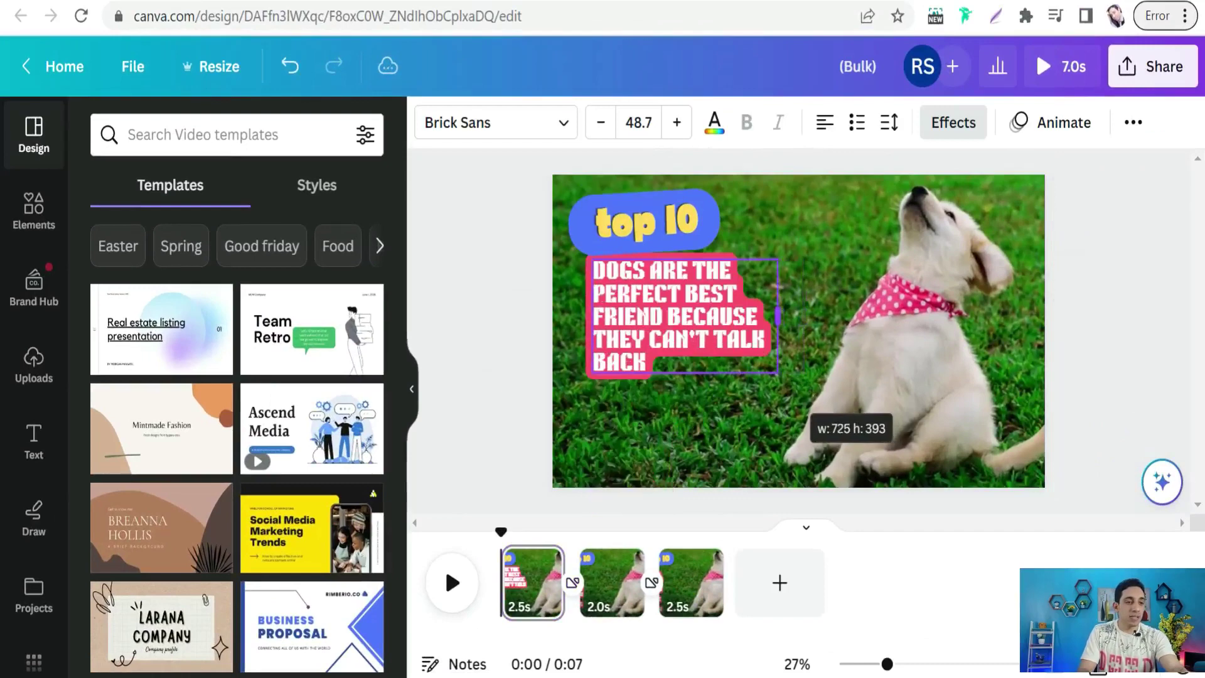
drag(777, 316, 774, 315)
drag(593, 377, 568, 389)
drag(668, 323, 682, 331)
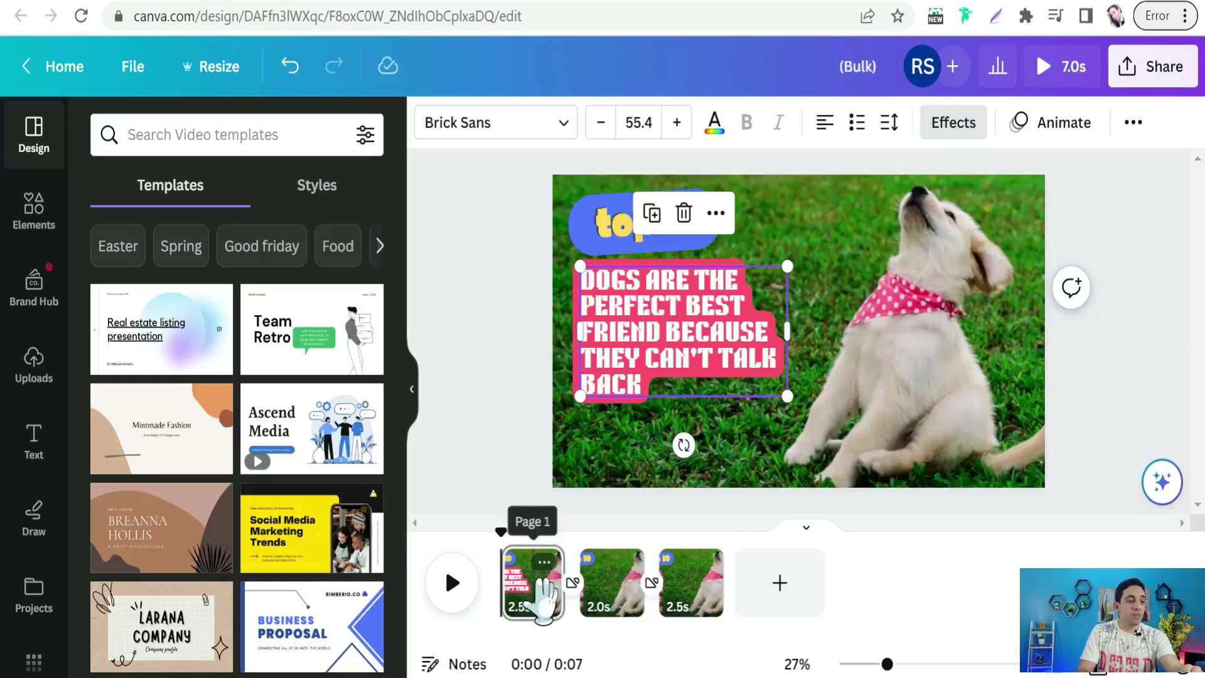
click(607, 587)
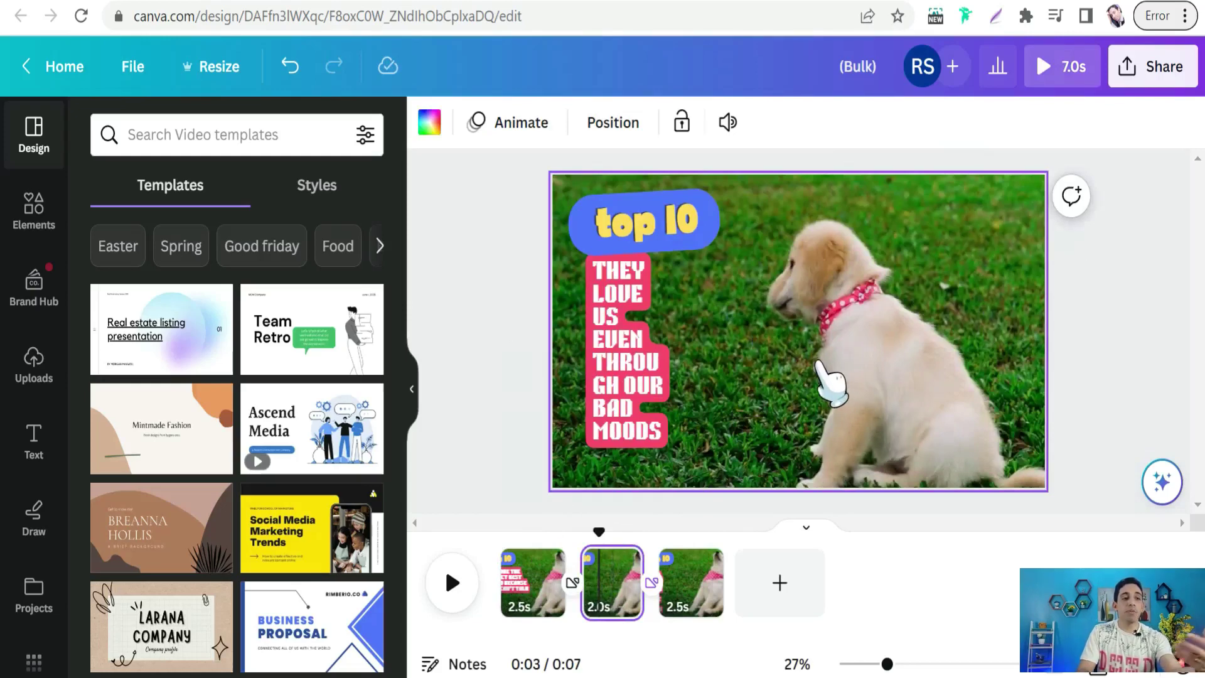
Search stock videos for 'dog' and put the 15.0s clip on page 2, trimmed shorter
scroll(125, 301, down, 2)
scroll(37, 457, down, 5)
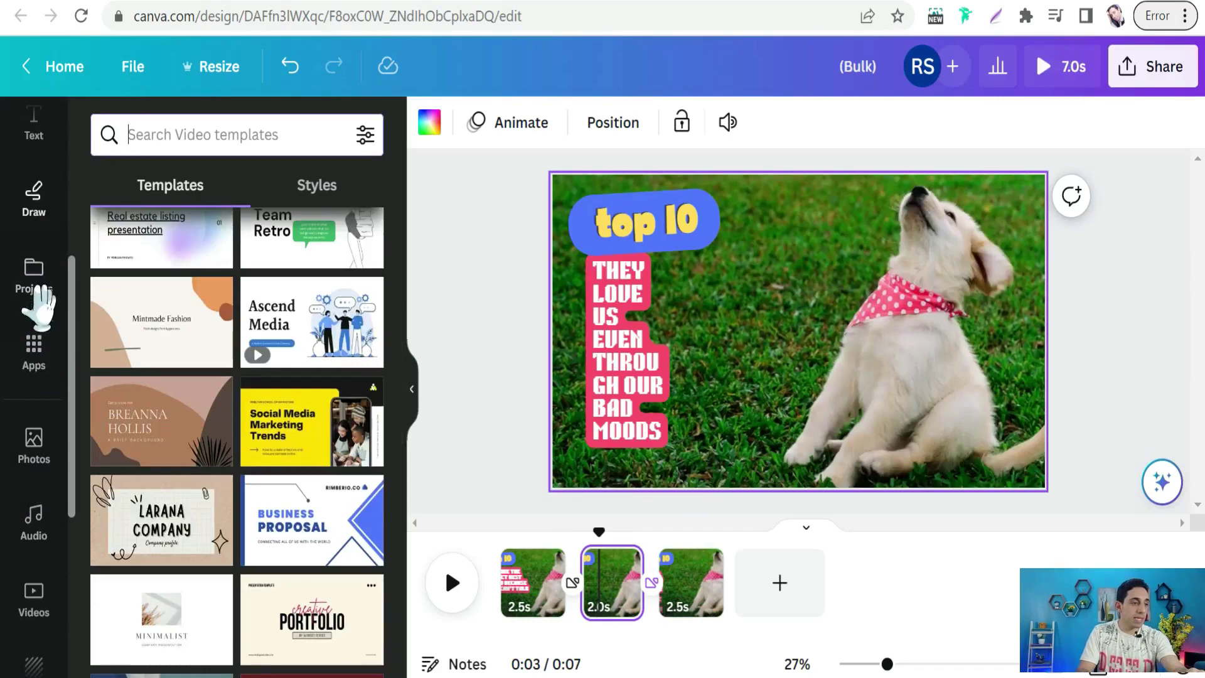
scroll(35, 521, down, 2)
click(32, 508)
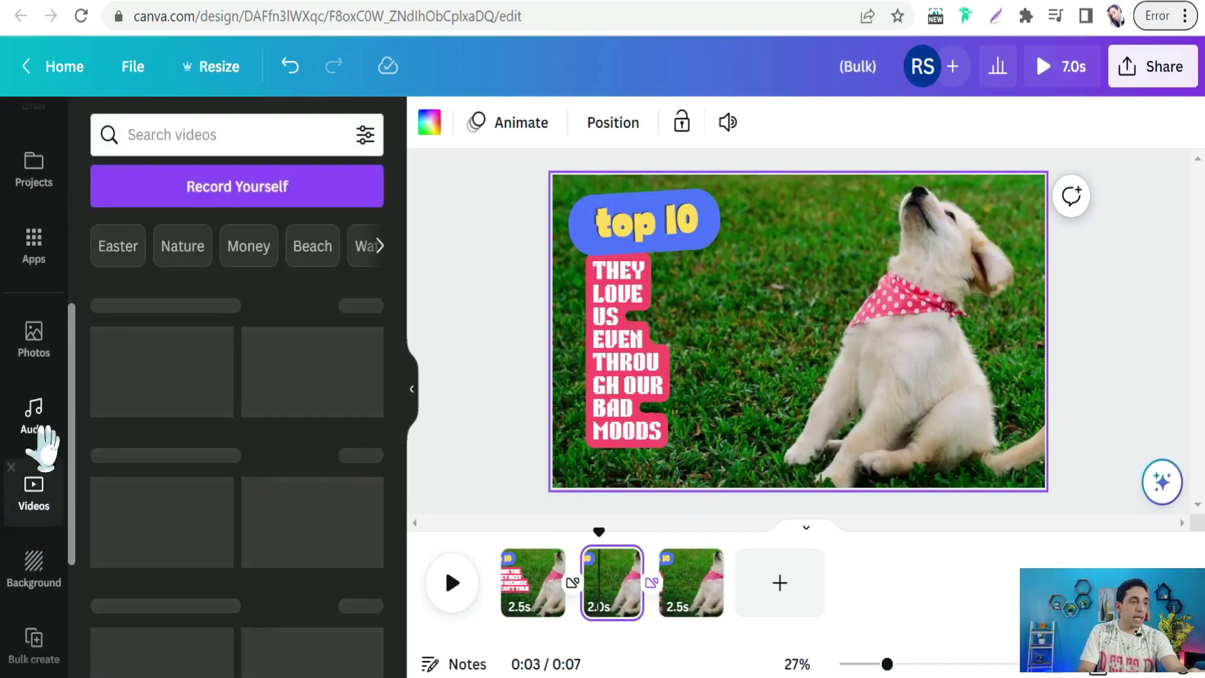
click(164, 136)
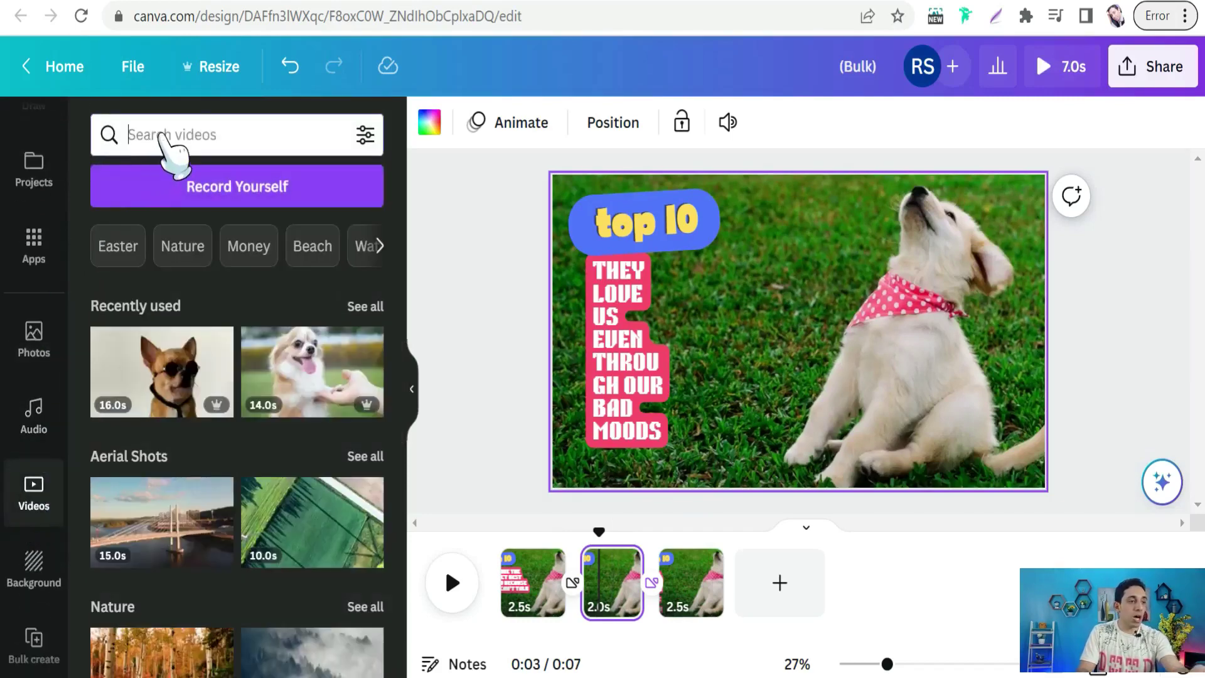
text(dog)
key(Return)
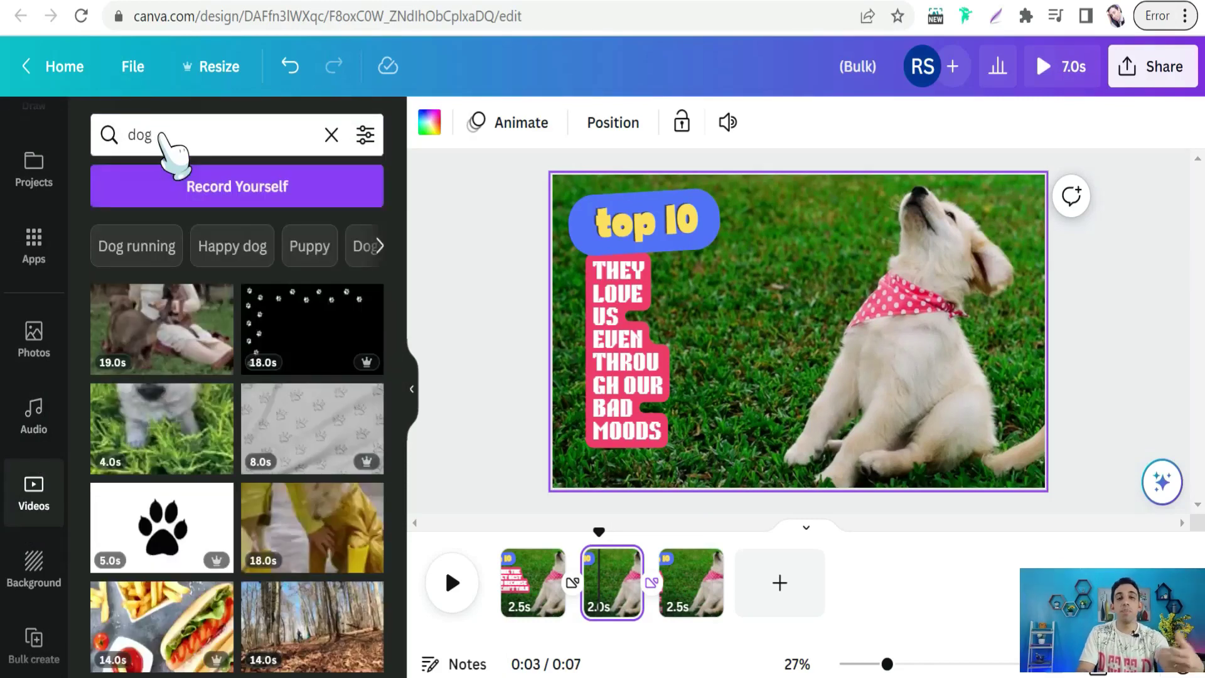
scroll(196, 464, down, 10)
scroll(201, 477, down, 4)
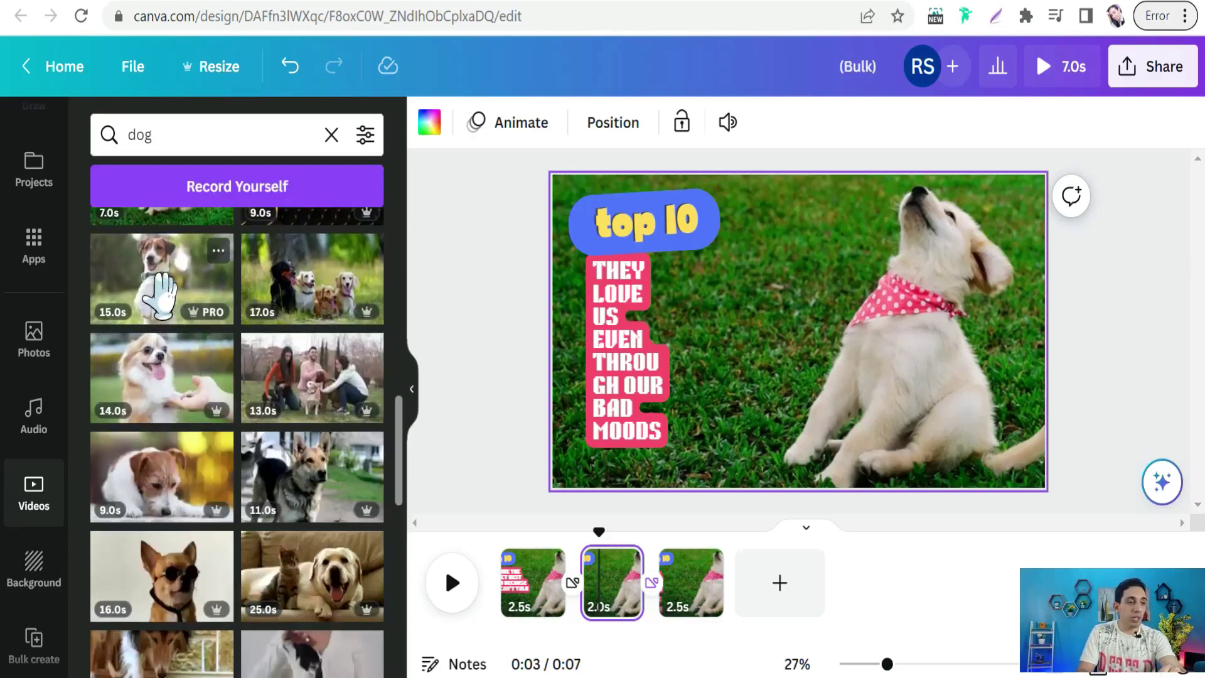
drag(140, 277, 781, 193)
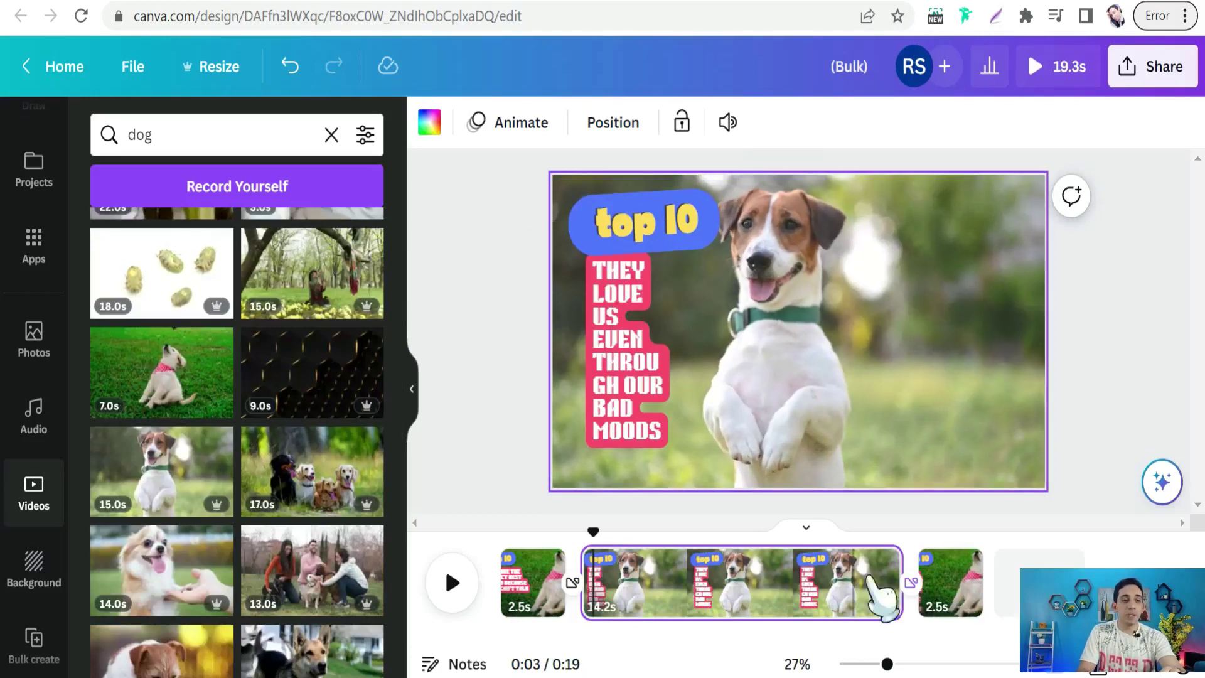
drag(882, 624, 663, 601)
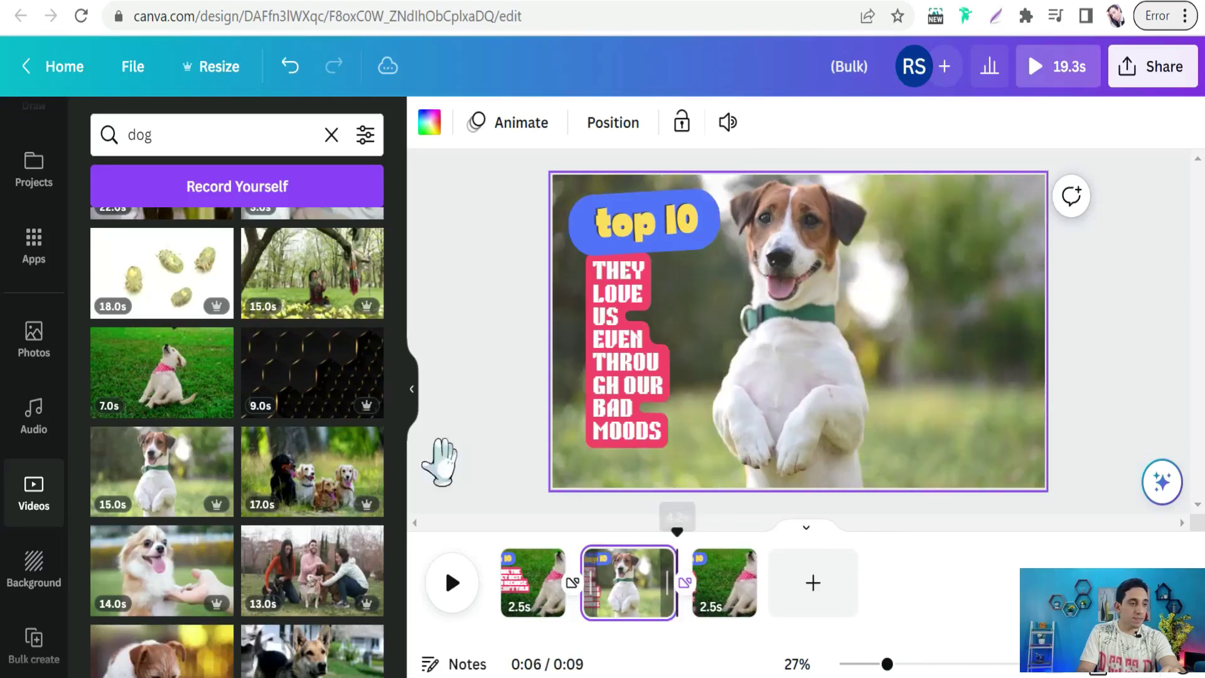
Put the 16.0s sunglasses dog clip on page 3, trimmed to 4.1s
click(728, 603)
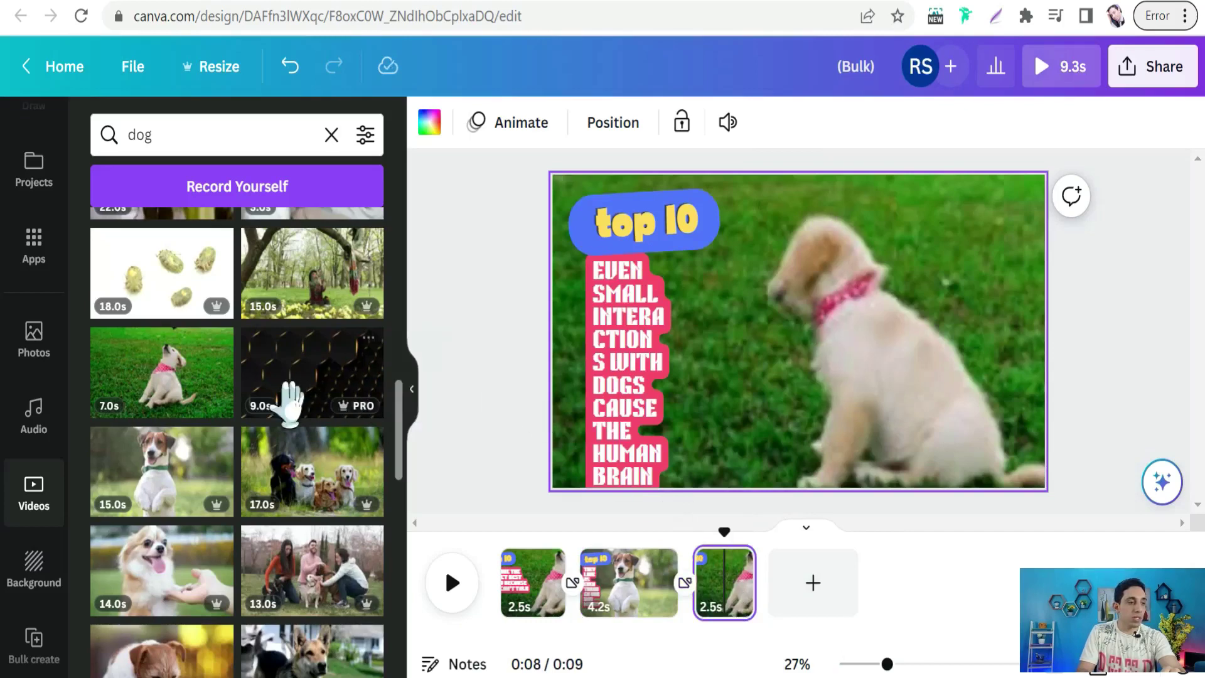
scroll(176, 439, down, 3)
scroll(188, 389, down, 2)
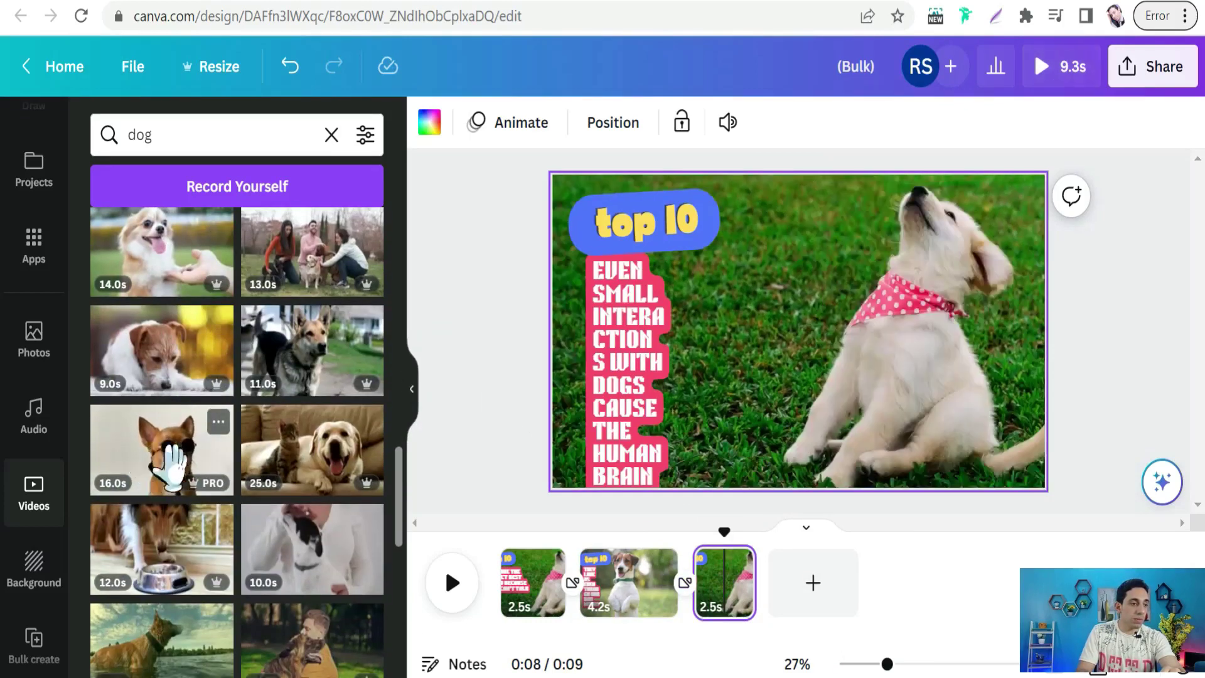
drag(152, 467, 738, 193)
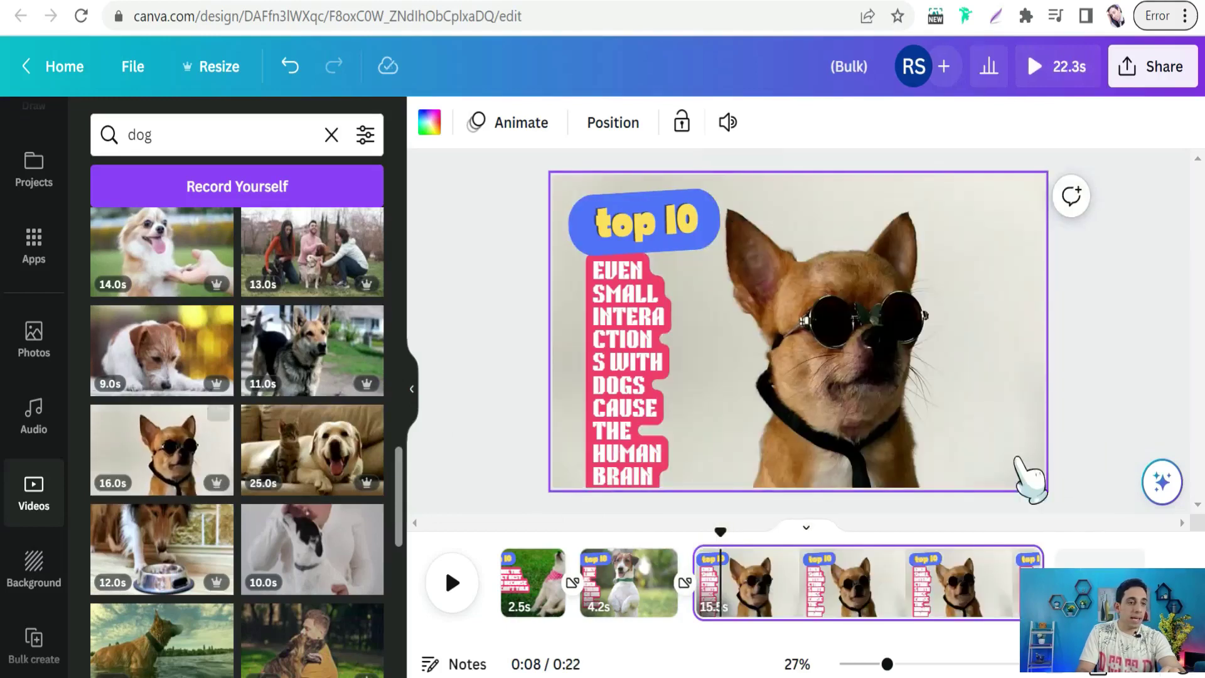
drag(1039, 584, 773, 599)
click(667, 420)
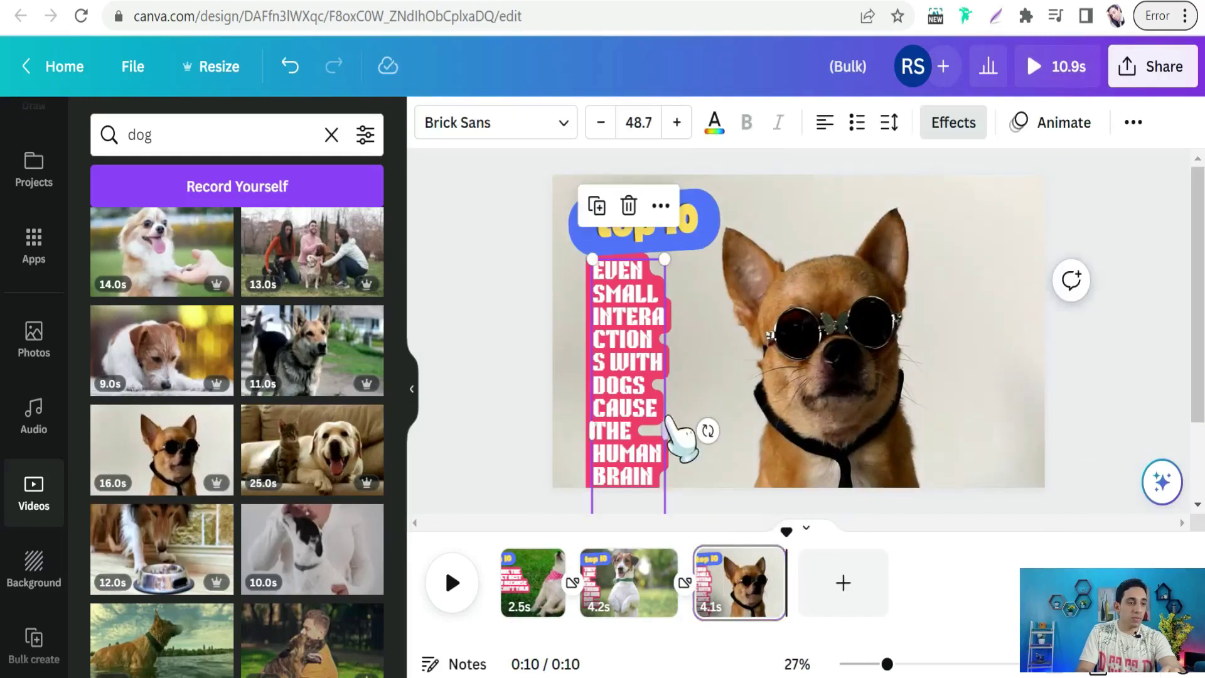
Widen and reposition the sentence boxes on pages 3 and 2 so they wrap in broader lines
drag(664, 427, 727, 433)
drag(703, 351, 680, 371)
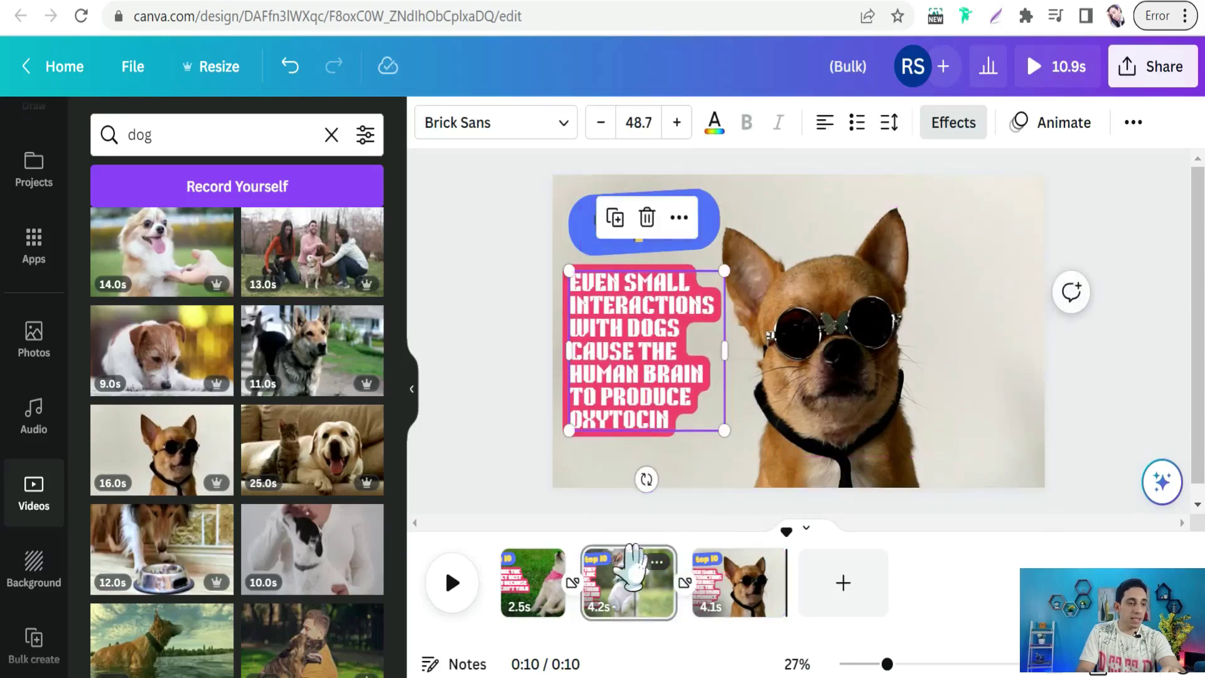
click(632, 581)
click(689, 397)
drag(670, 355, 710, 353)
drag(650, 313, 637, 314)
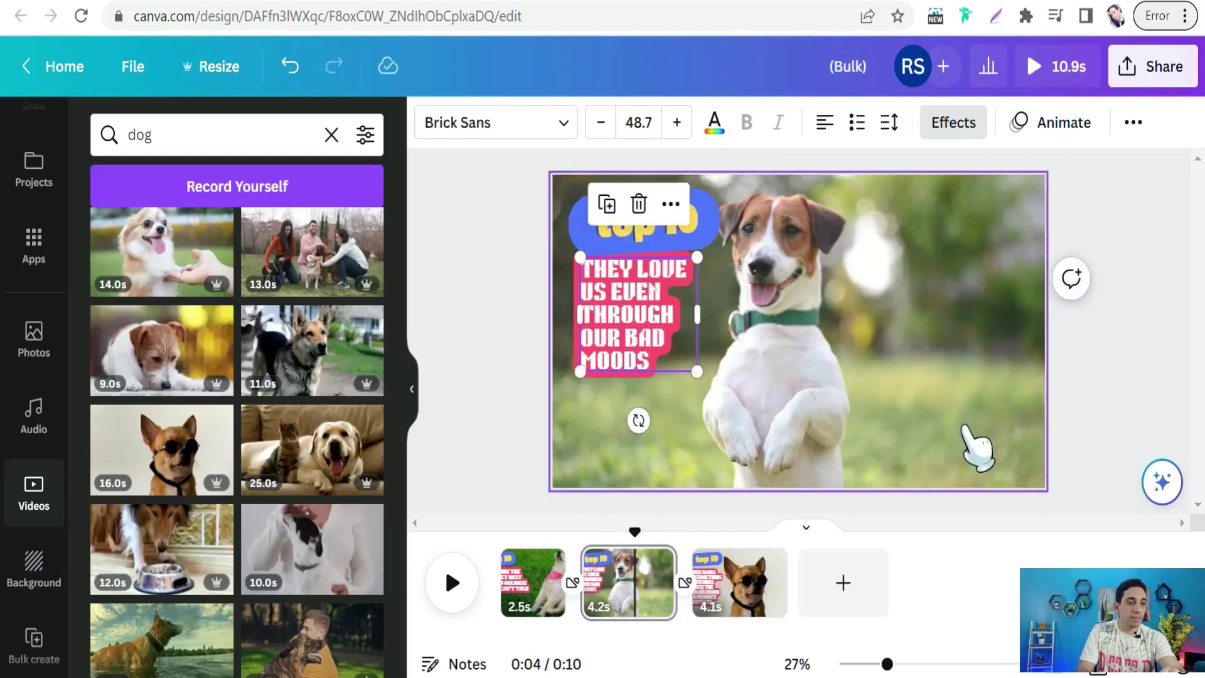
click(569, 584)
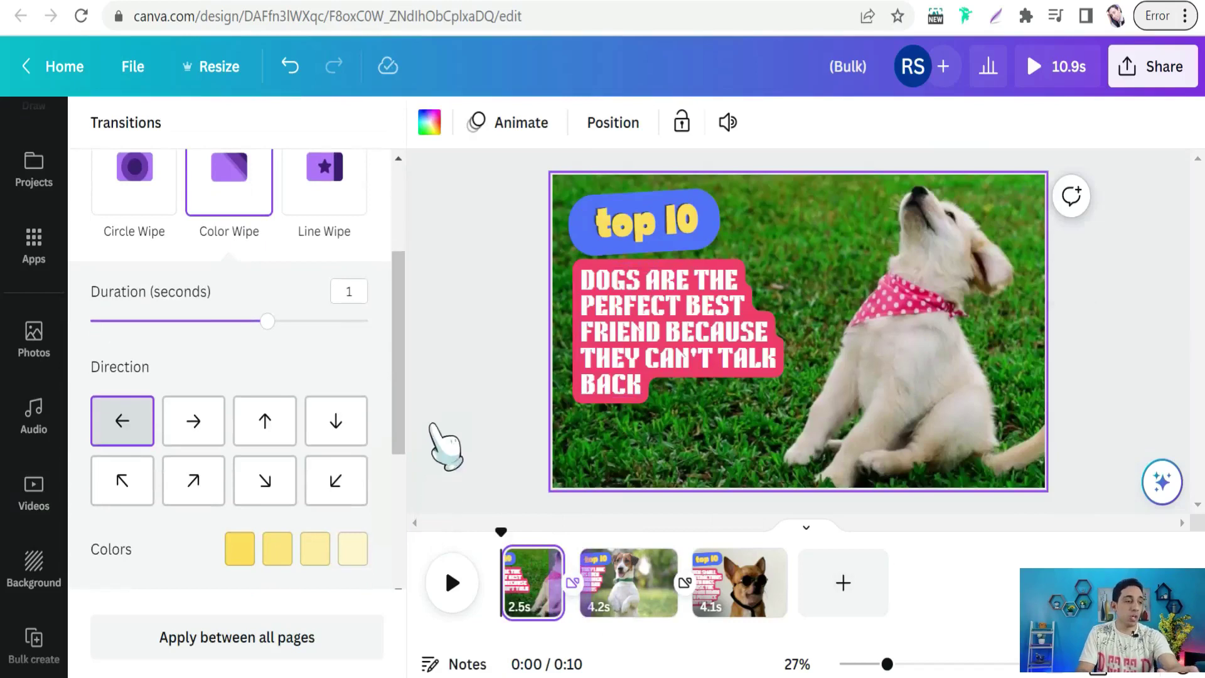
Apply Dissolve between pages 1–2 and a 1s Circle Wipe between pages 2–3, then preview
scroll(225, 339, up, 3)
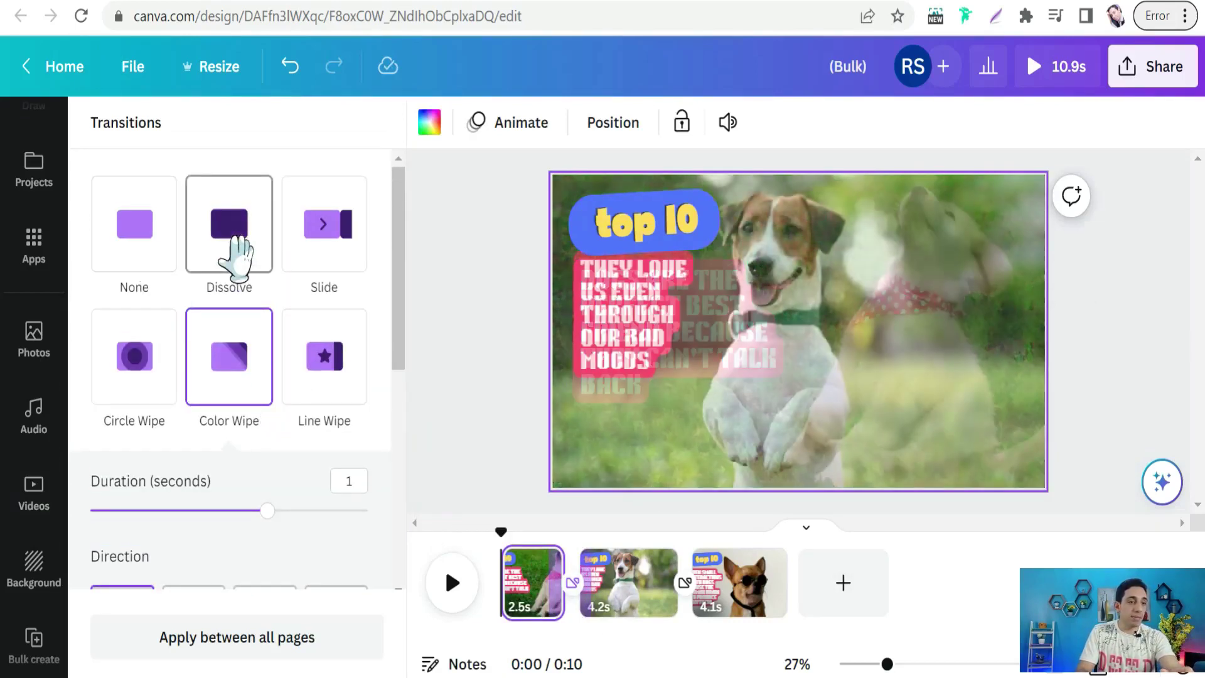
click(238, 242)
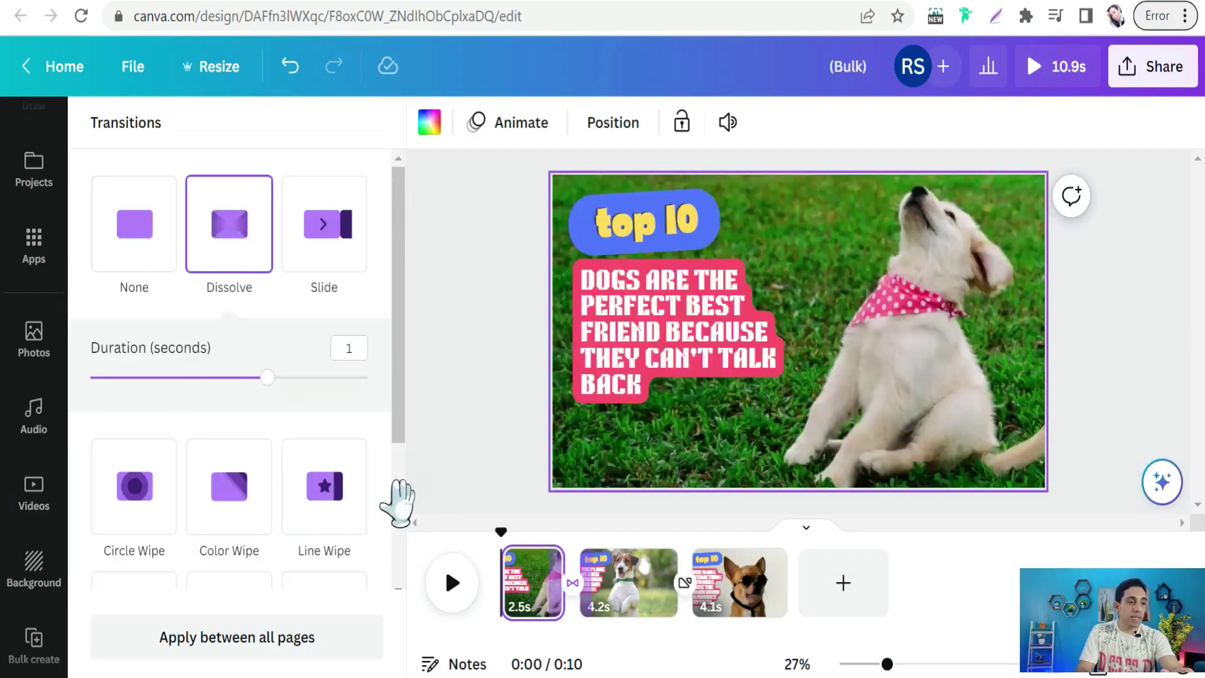
click(685, 584)
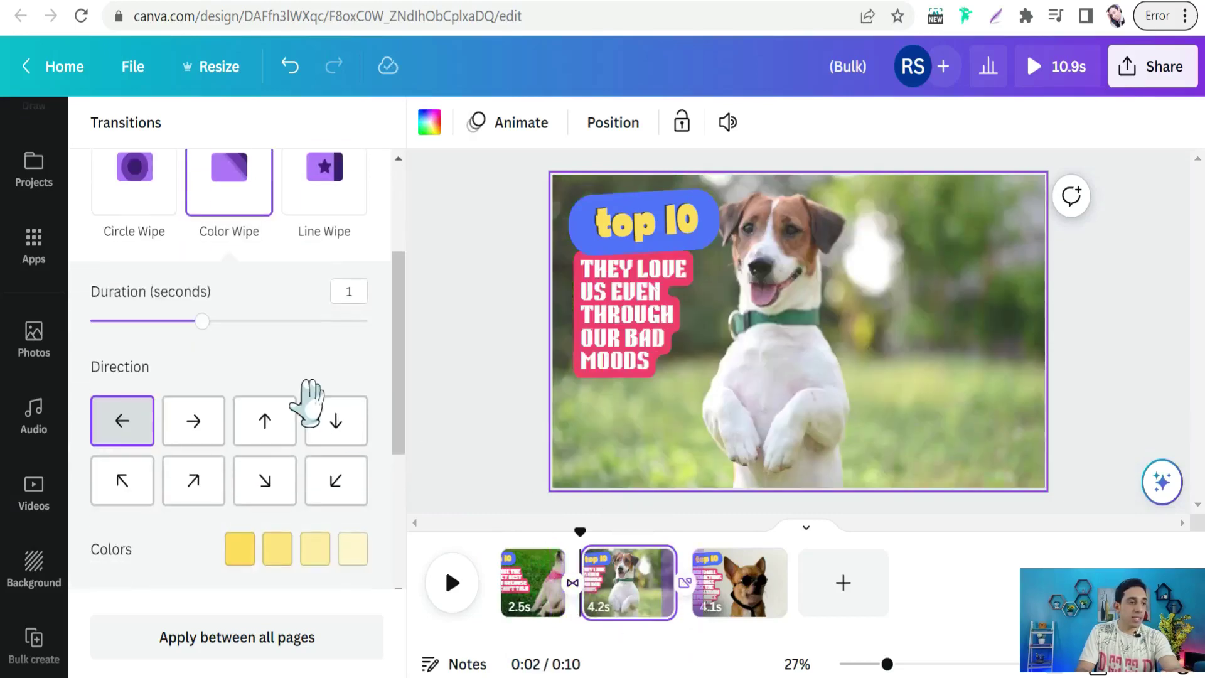
scroll(236, 301, up, 3)
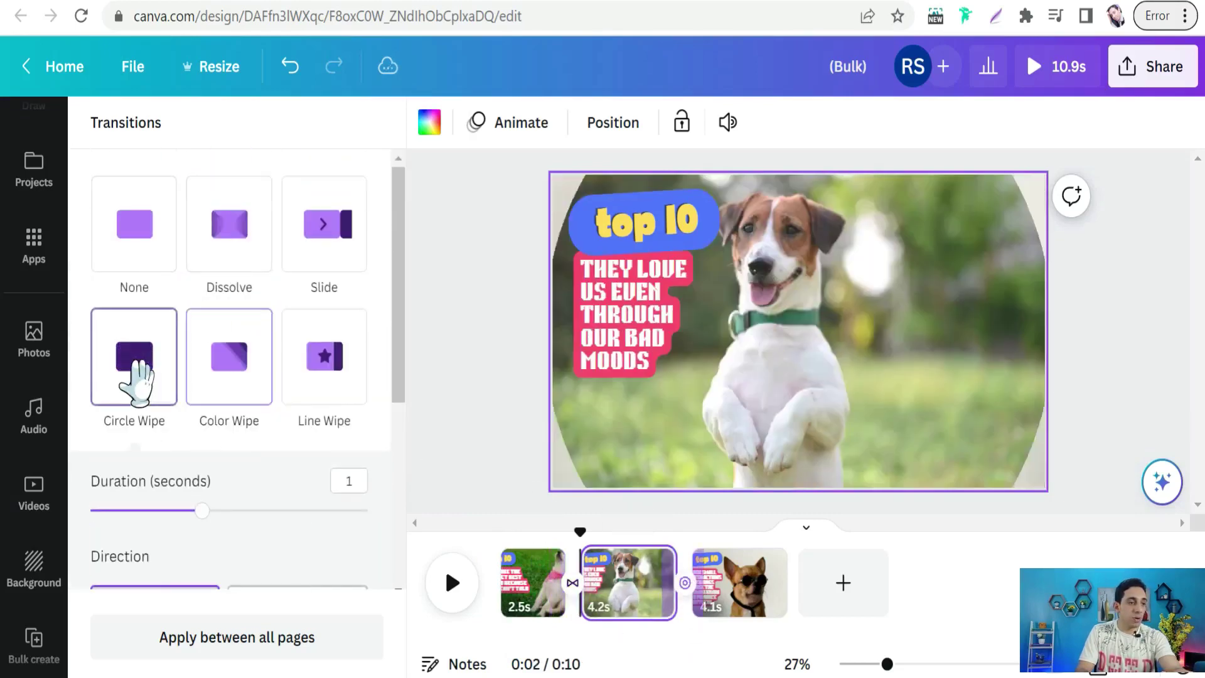
click(135, 376)
mouse_move(583, 533)
mouse_down()
mouse_move(527, 536)
mouse_move(715, 535)
mouse_move(544, 518)
mouse_move(580, 518)
mouse_up()
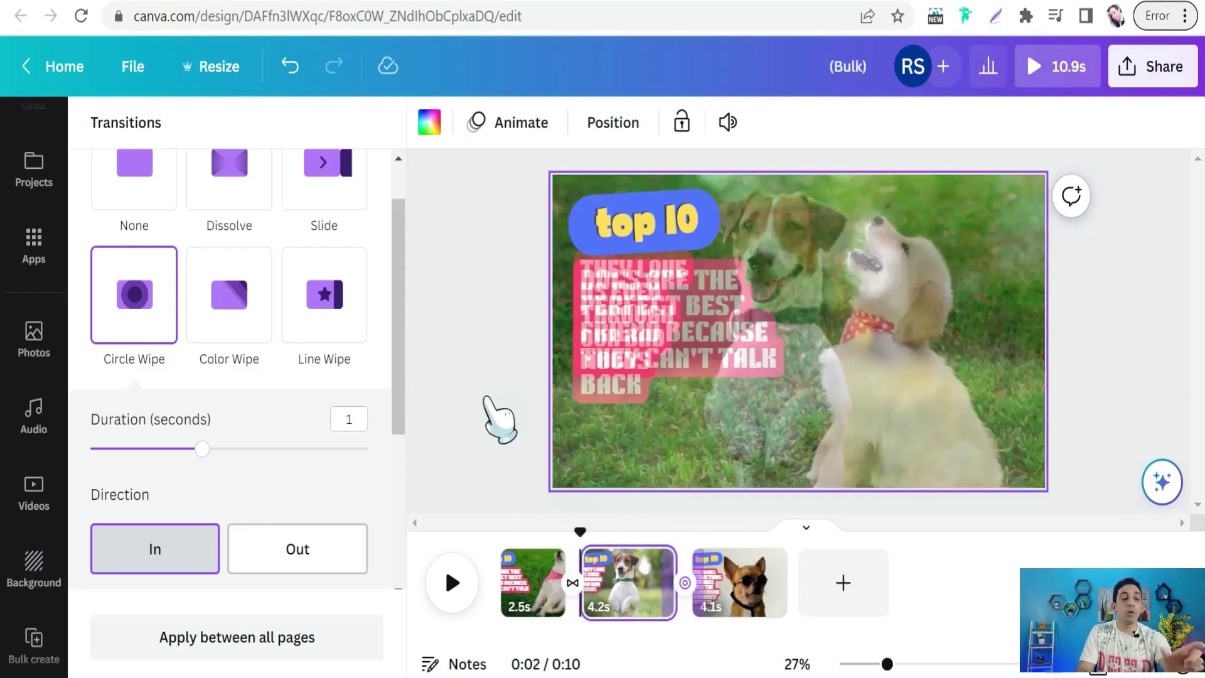